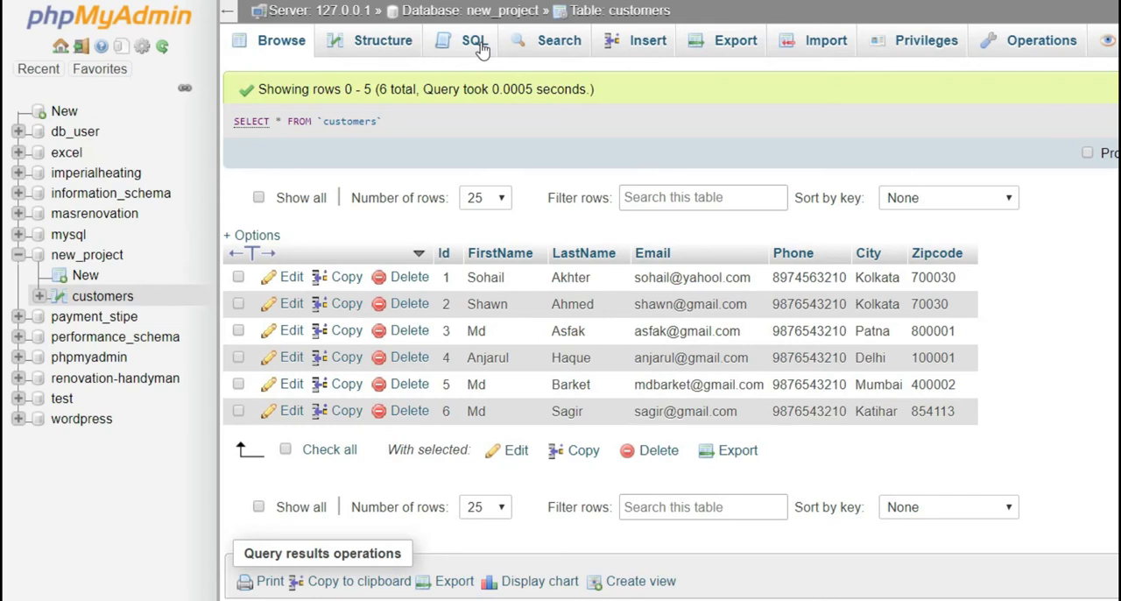
In the customers table's SQL editor, replace the default query with the beginning of a statement, ALTER TABLE customers
{"action": "left_click", "coordinate": [477, 44]}
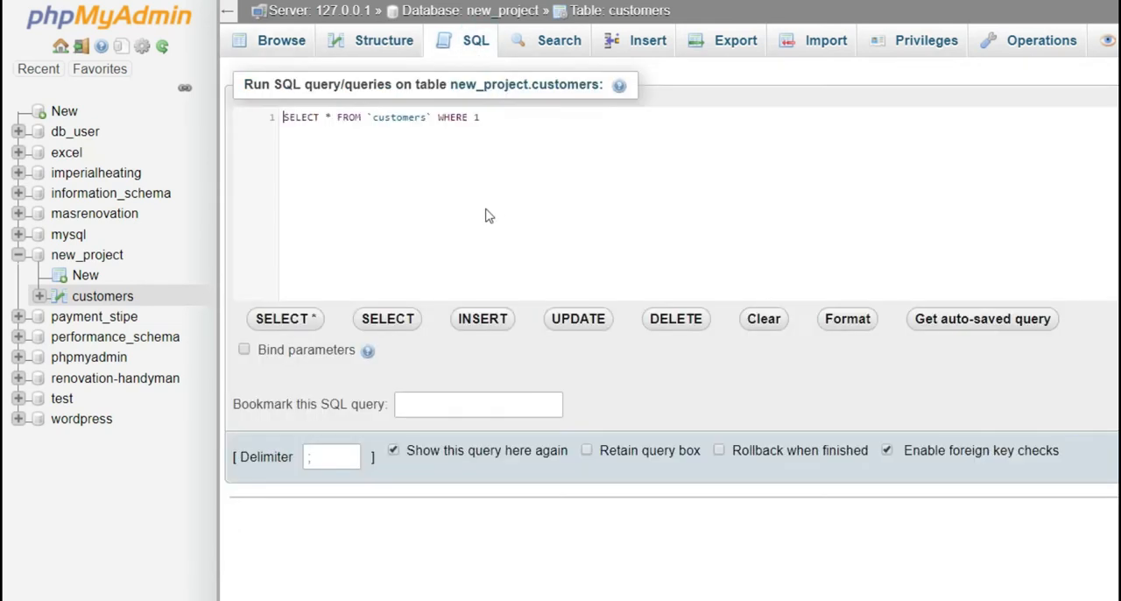
{"action": "left_click", "coordinate": [502, 118]}
{"action": "key", "text": "ctrl+a"}
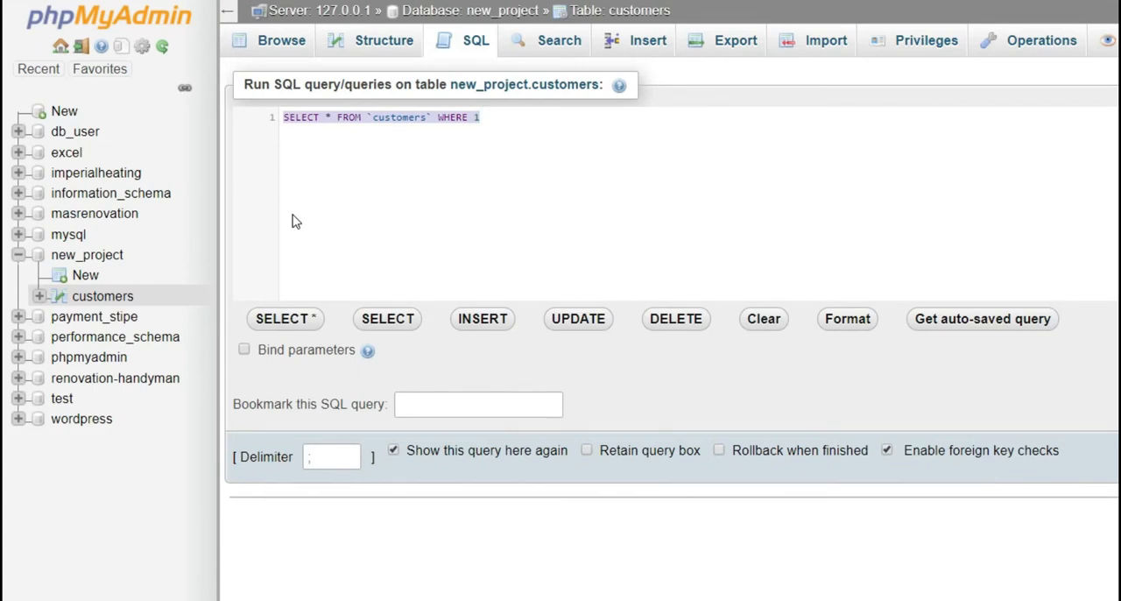
{"action": "type", "text": "A"}
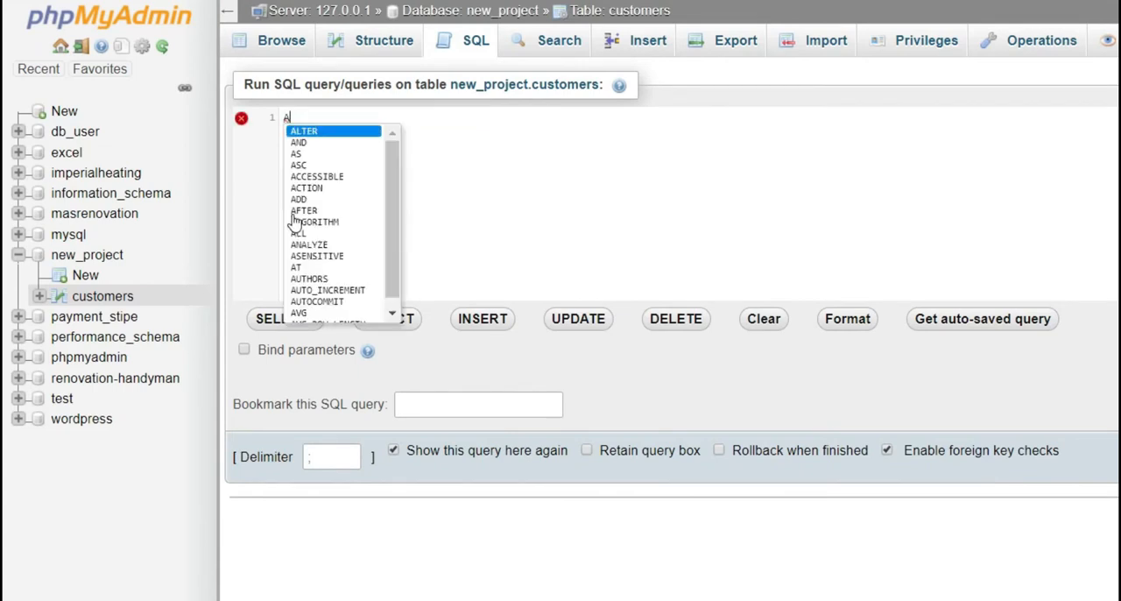
{"action": "key", "text": "Return"}
{"action": "type", "text": "TA"}
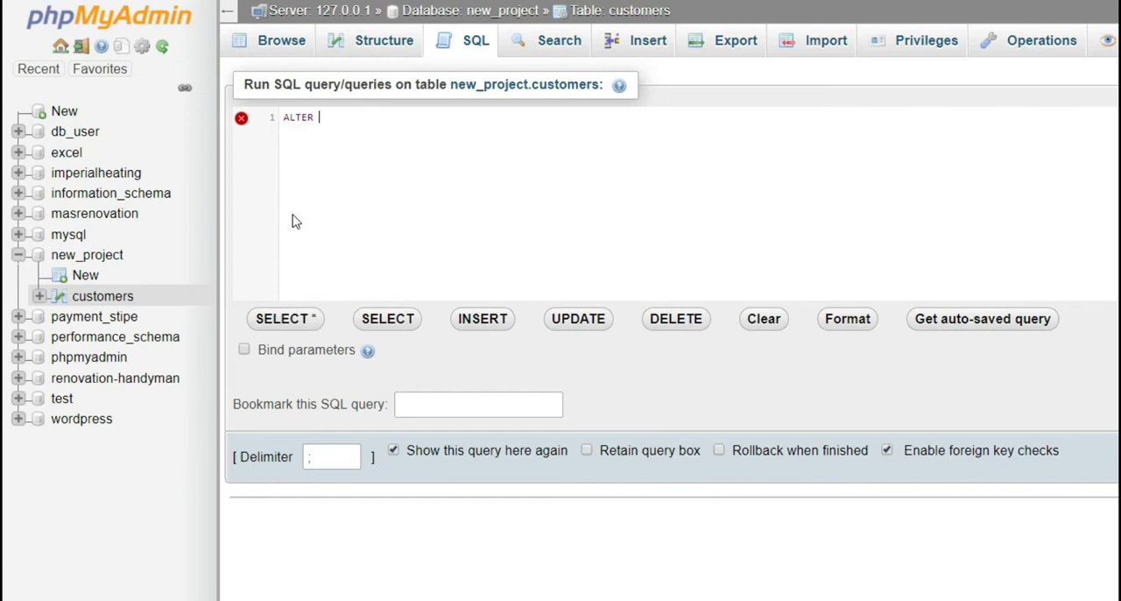
{"action": "key", "text": "Return"}
{"action": "type", "text": "cus"}
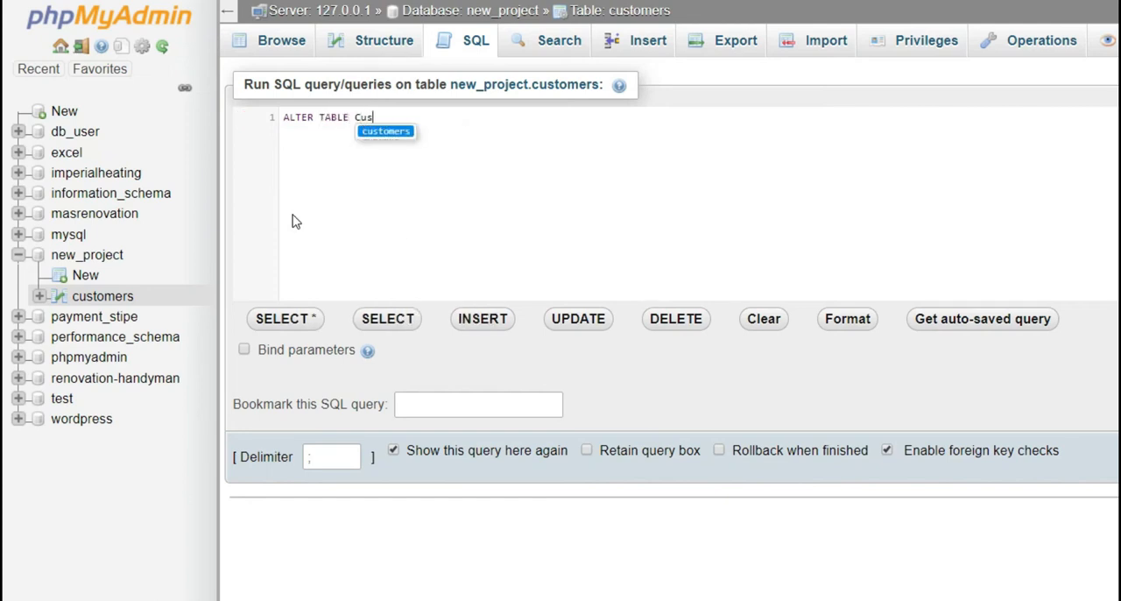
{"action": "key", "text": "Return"}
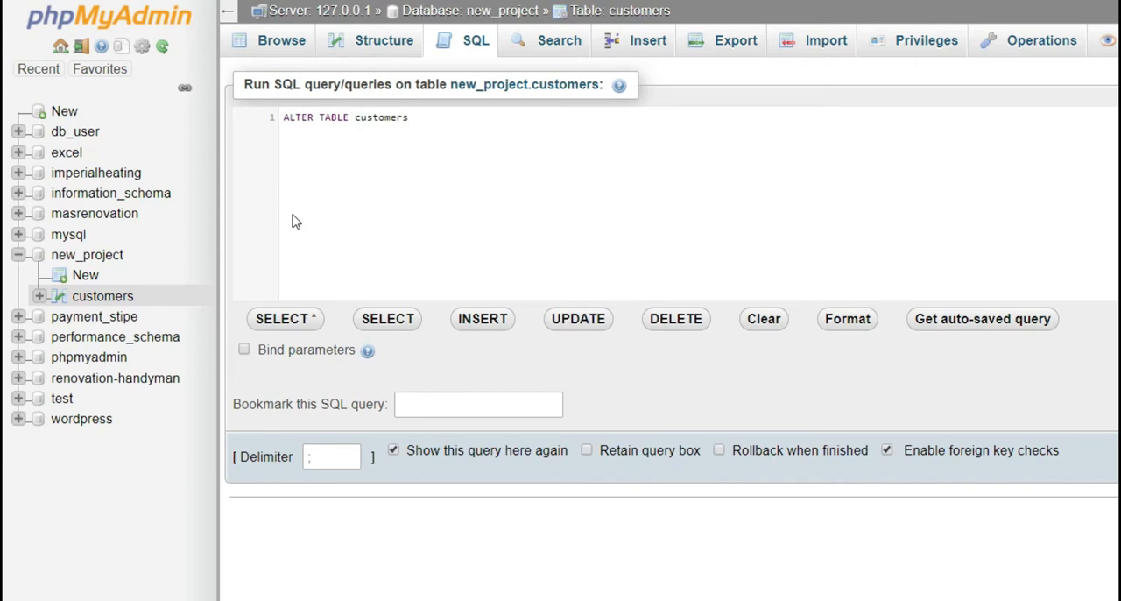
Continue the ALTER TABLE statement with ADD Newcol to name the column being added
{"action": "type", "text": "ADD N"}
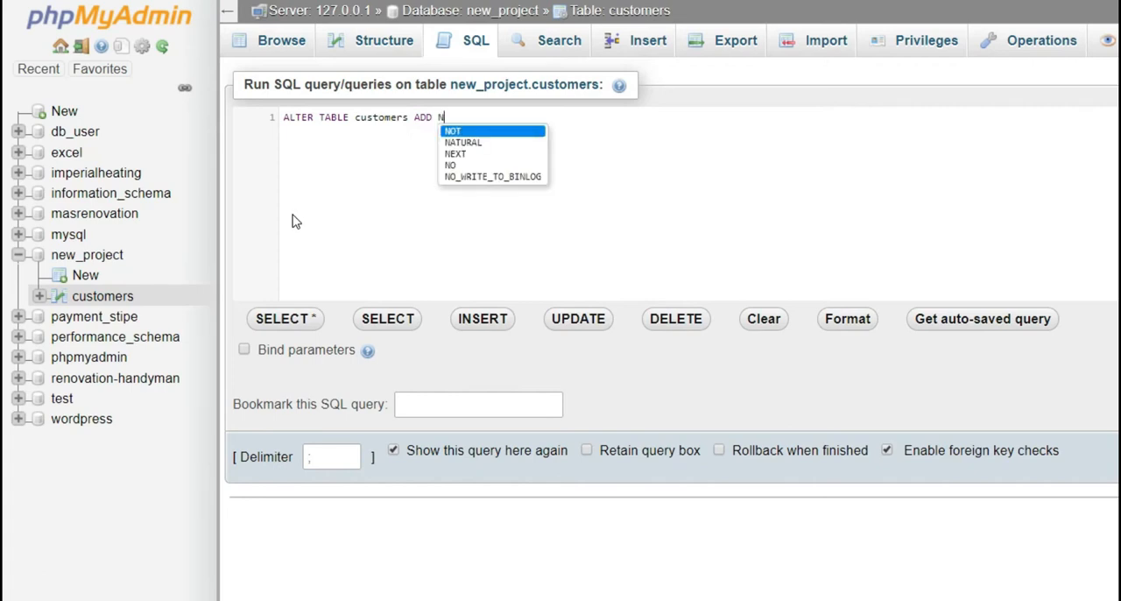
{"action": "type", "text": "ewc"}
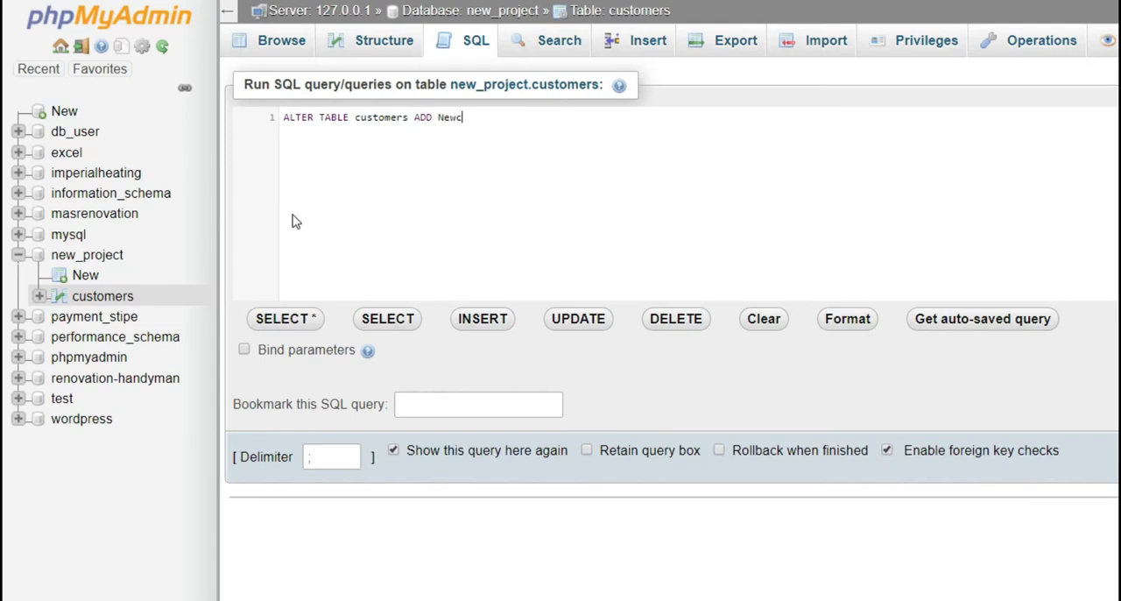
{"action": "type", "text": "ol Va"}
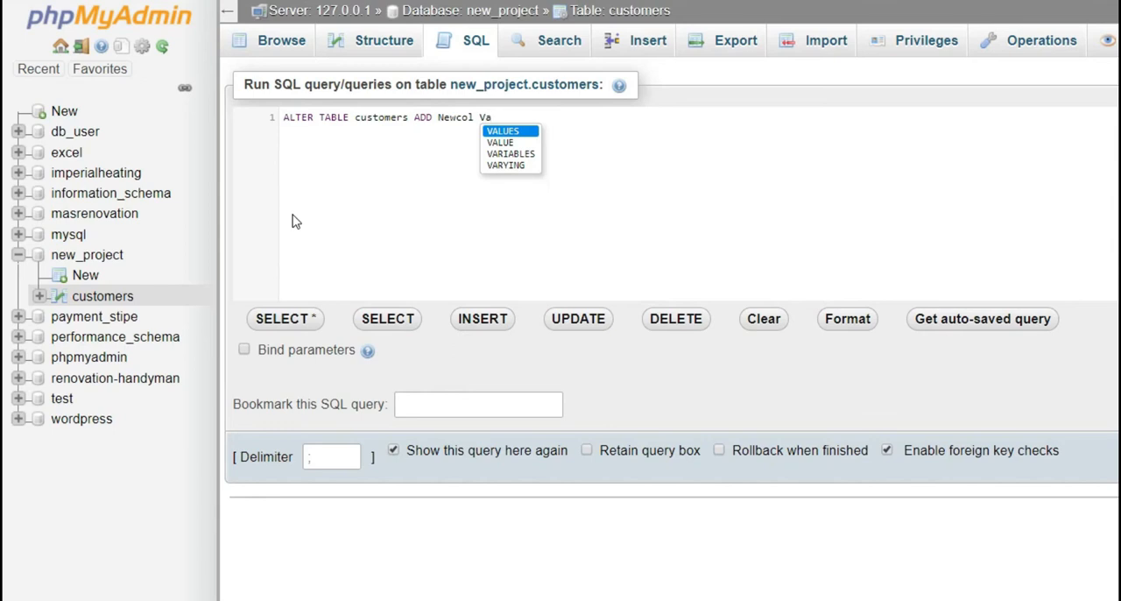
Define Newcol's data type as VARCHAR(255), end the statement with a semicolon, and run the query
{"action": "key", "text": "BackSpace"}
{"action": "type", "text": "ARE"}
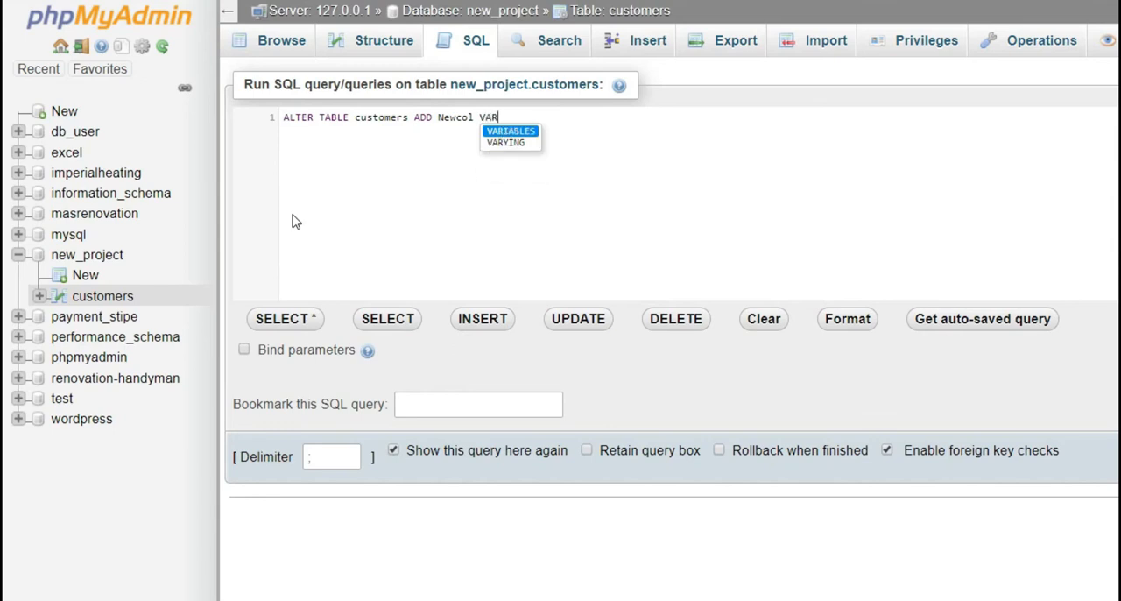
{"action": "key", "text": "BackSpace"}
{"action": "key", "text": "BackSpace"}
{"action": "key", "text": "BackSpace"}
{"action": "key", "text": "BackSpace"}
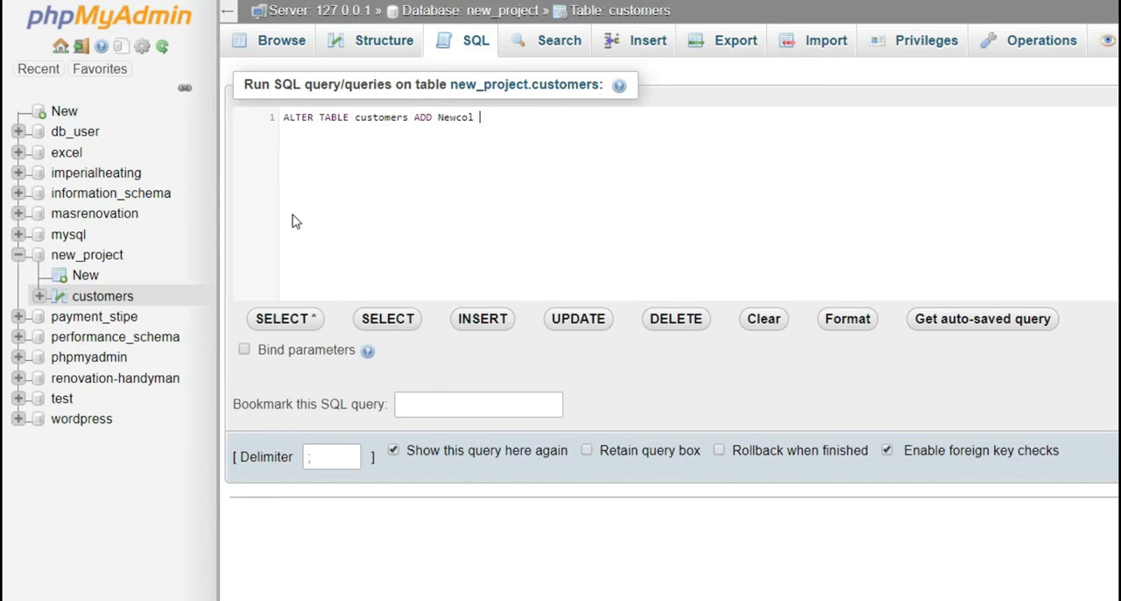
{"action": "type", "text": "VARCHAR"}
{"action": "type", "text": "(255);"}
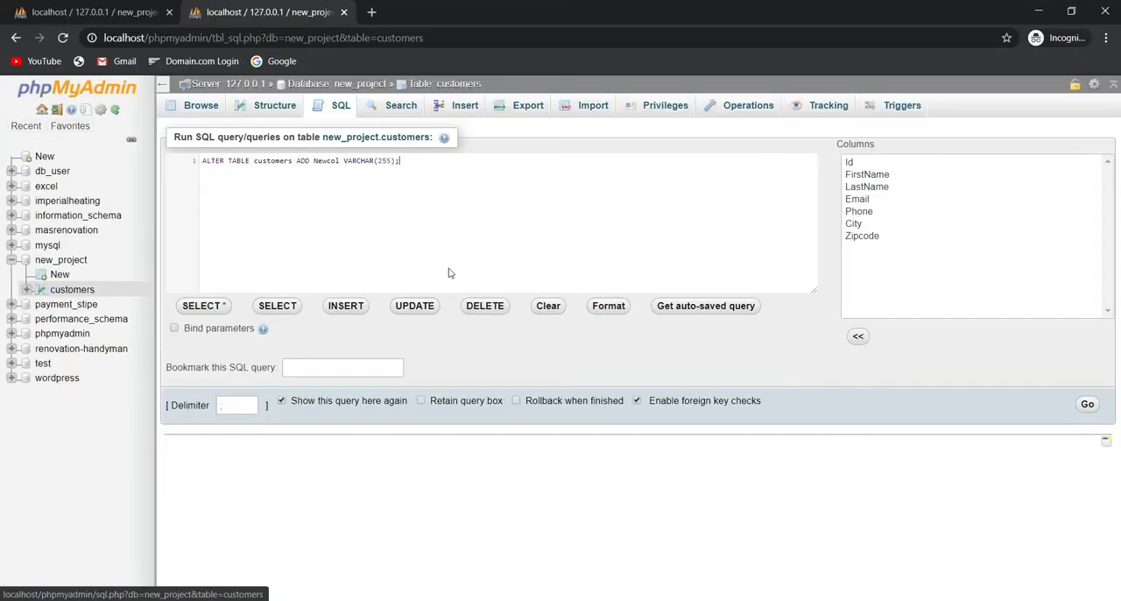
{"action": "left_click", "coordinate": [1089, 405]}
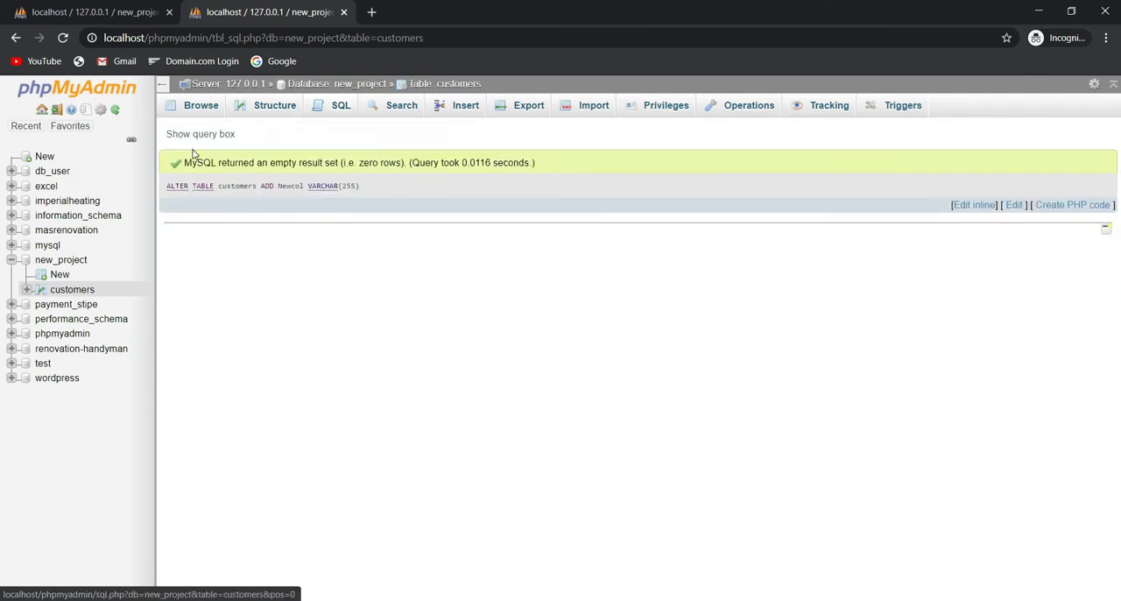
Check the customers table's rows and its column structure for the added Newcol column
{"action": "left_click", "coordinate": [72, 290]}
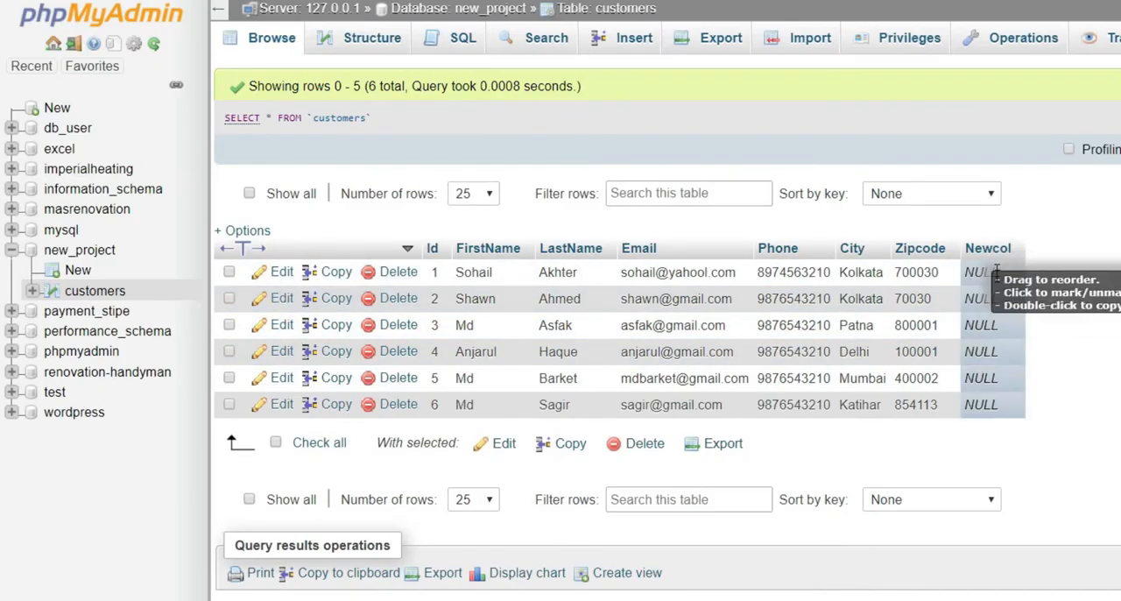
{"action": "left_click", "coordinate": [375, 44]}
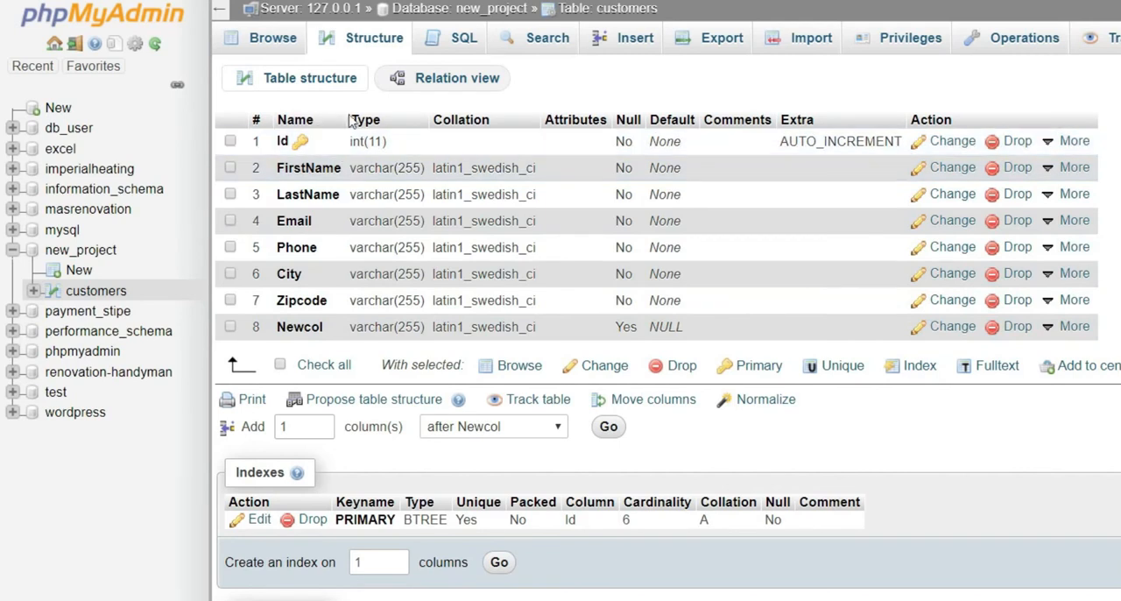
Return to the SQL editor and overwrite the default query with ALTER TABLE customers to start another statement
{"action": "left_click", "coordinate": [462, 37]}
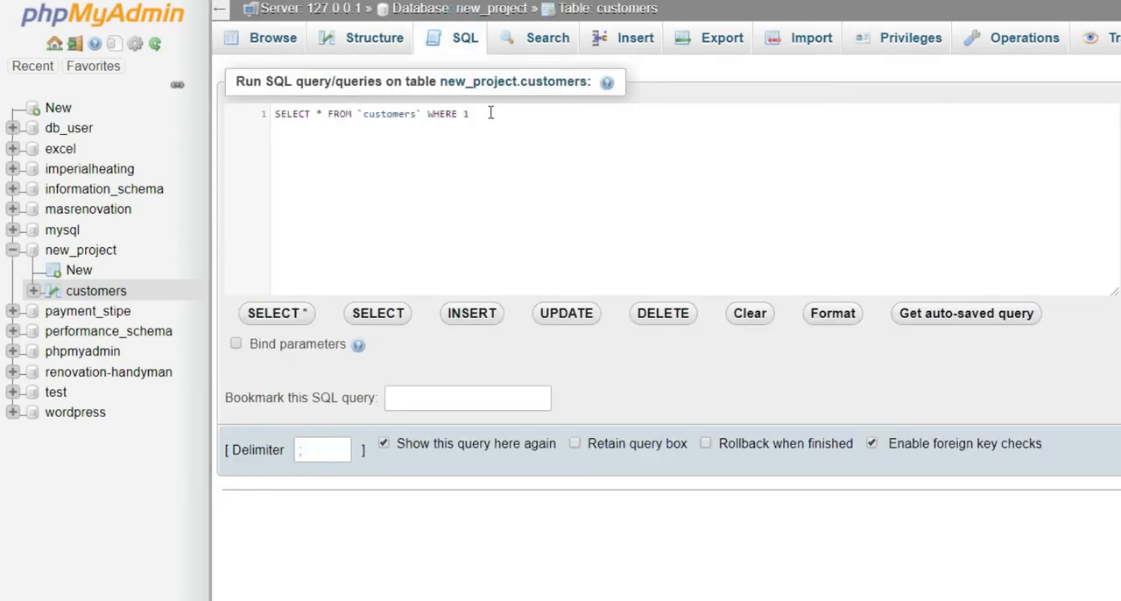
{"action": "triple_click", "coordinate": [489, 112]}
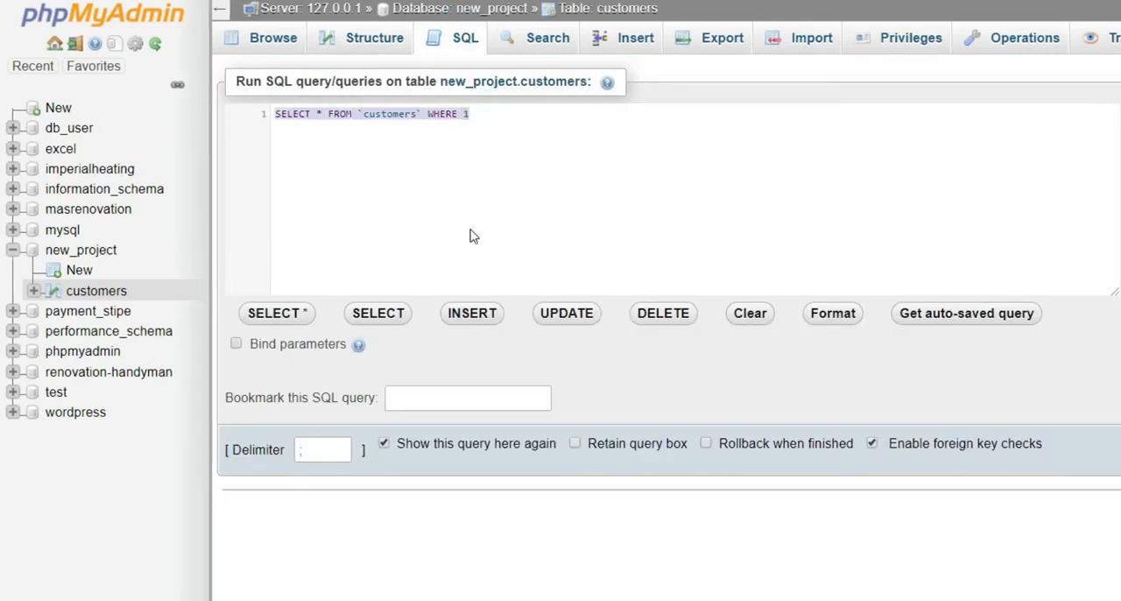
{"action": "type", "text": "ALTER"}
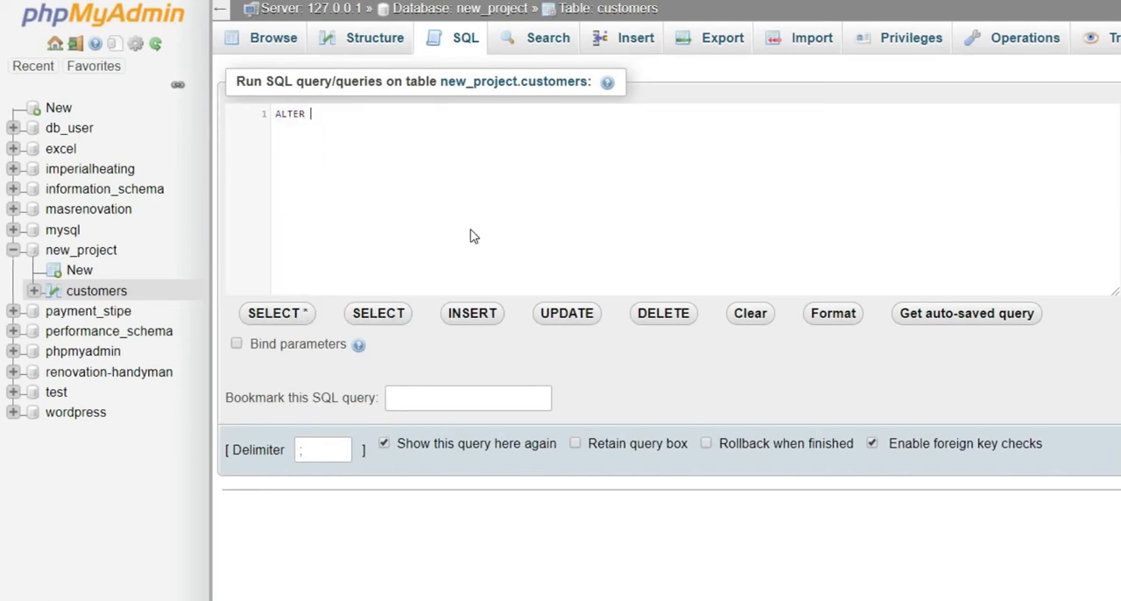
{"action": "type", "text": " TABLE"}
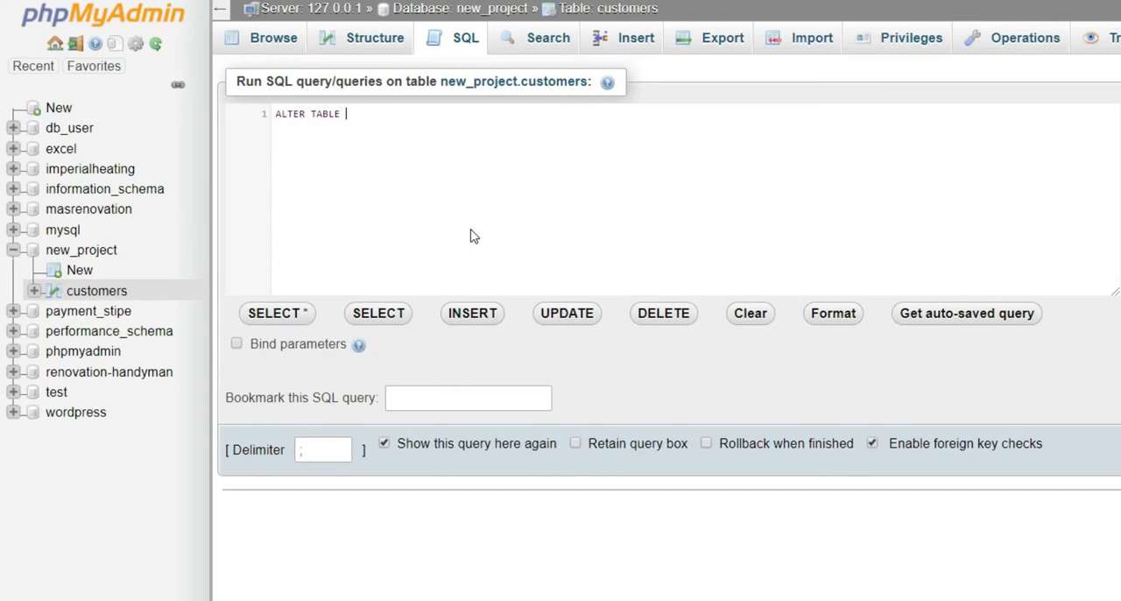
{"action": "type", "text": " customers"}
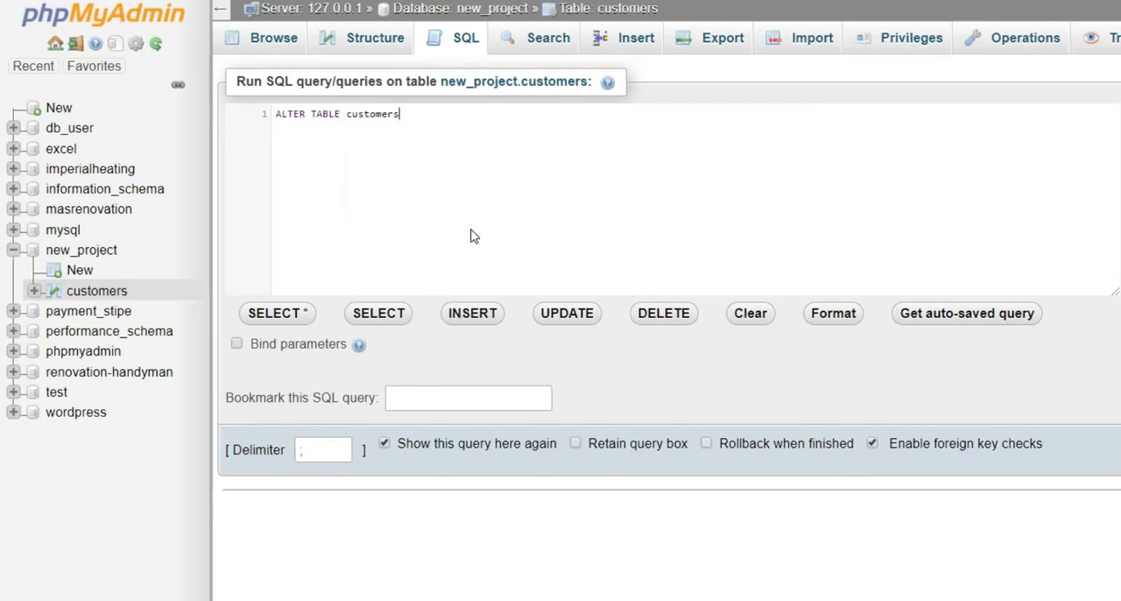
Add a second line to the statement reading MODIFY COLUMN Newcol
{"action": "key", "text": "Return"}
{"action": "type", "text": "MO"}
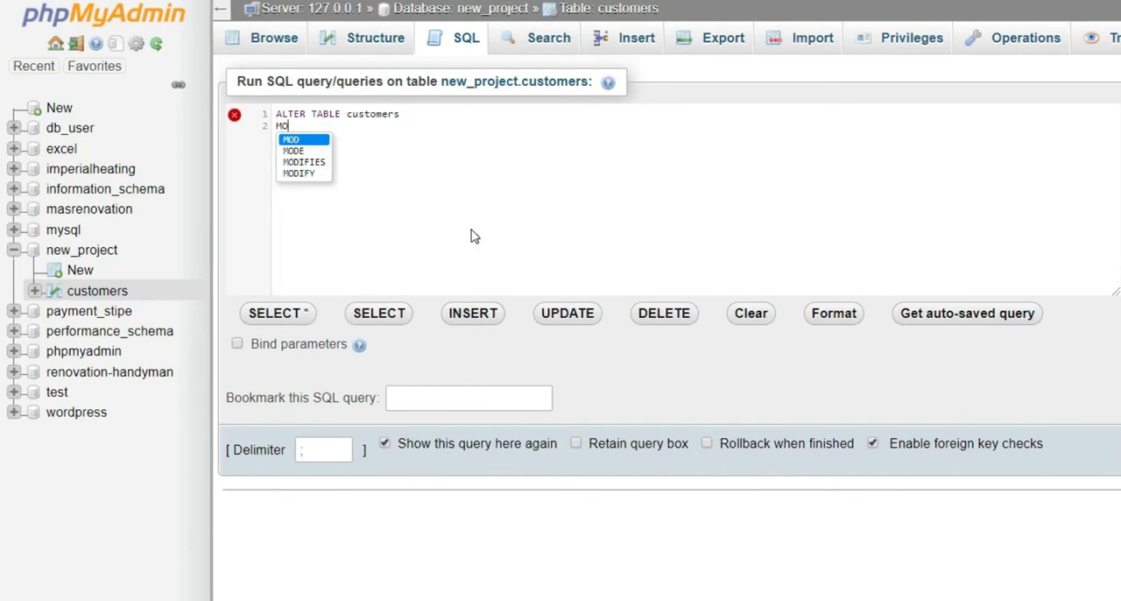
{"action": "key", "text": "Down"}
{"action": "key", "text": "Down"}
{"action": "key", "text": "Down"}
{"action": "key", "text": "Return"}
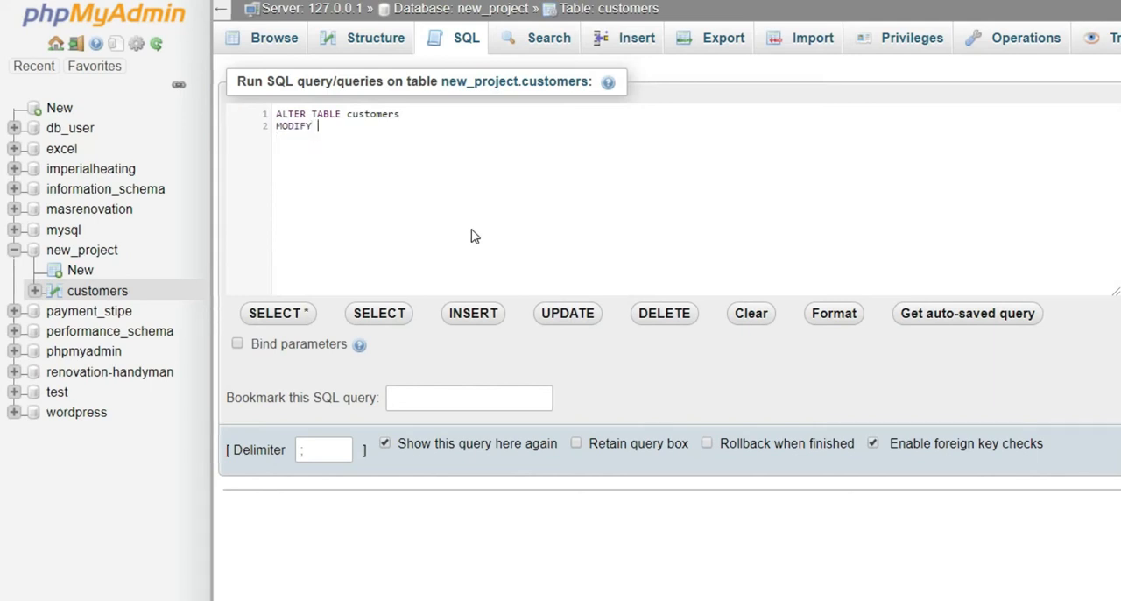
{"action": "type", "text": "C"}
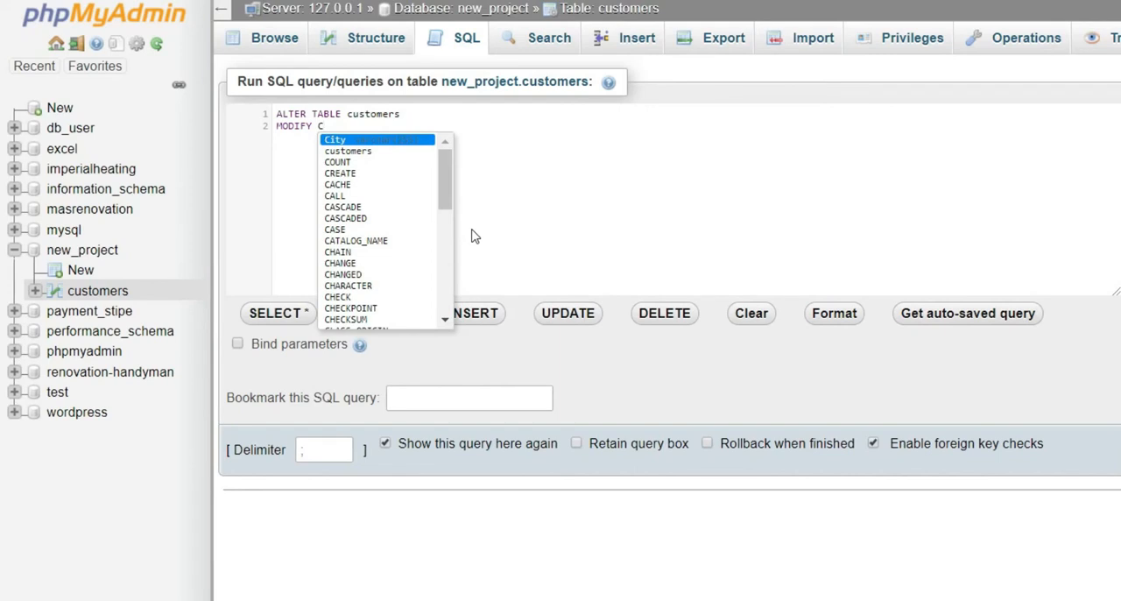
{"action": "type", "text": "OLU"}
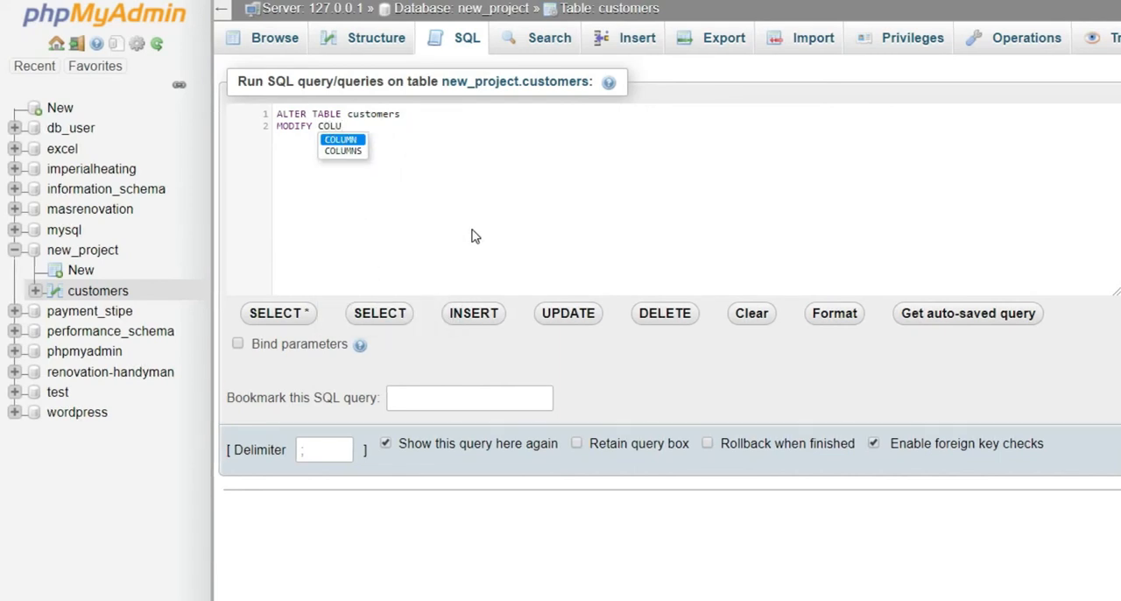
{"action": "key", "text": "Return"}
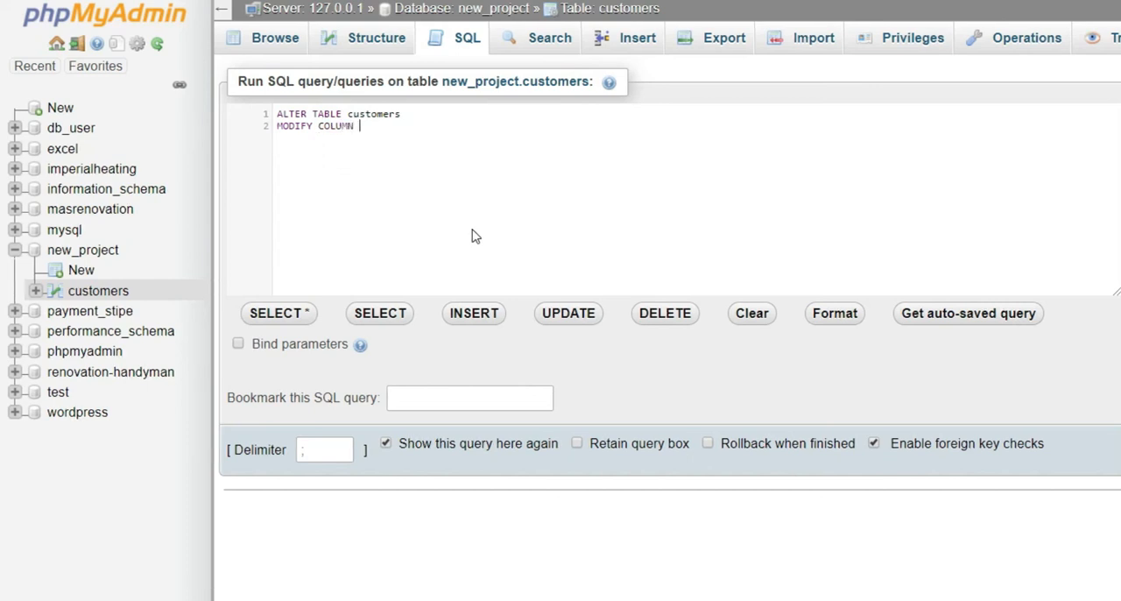
{"action": "type", "text": "N"}
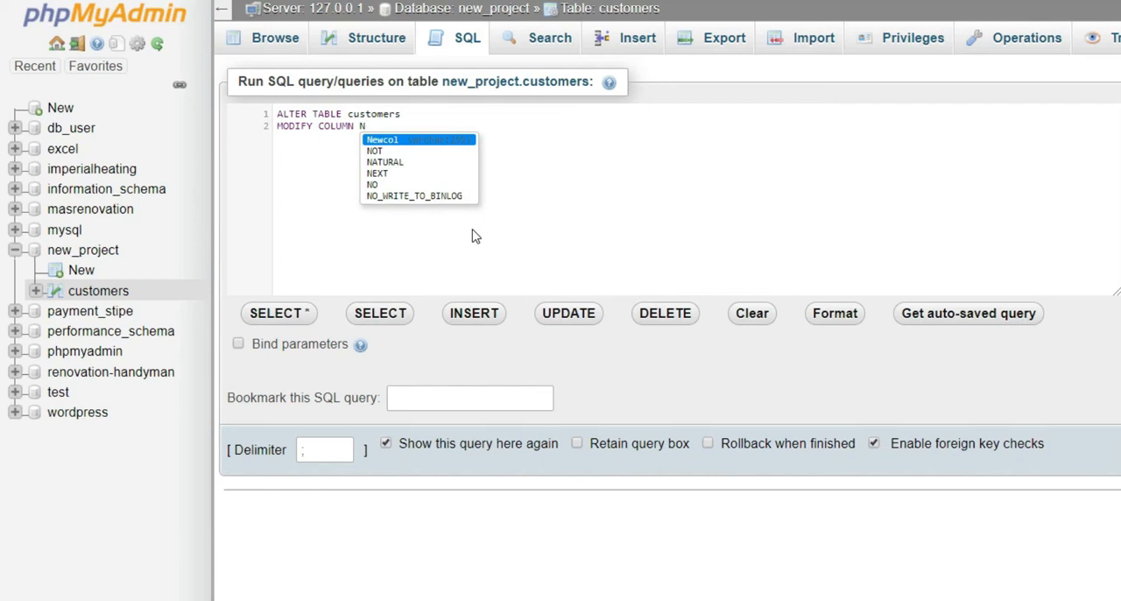
{"action": "key", "text": "Return"}
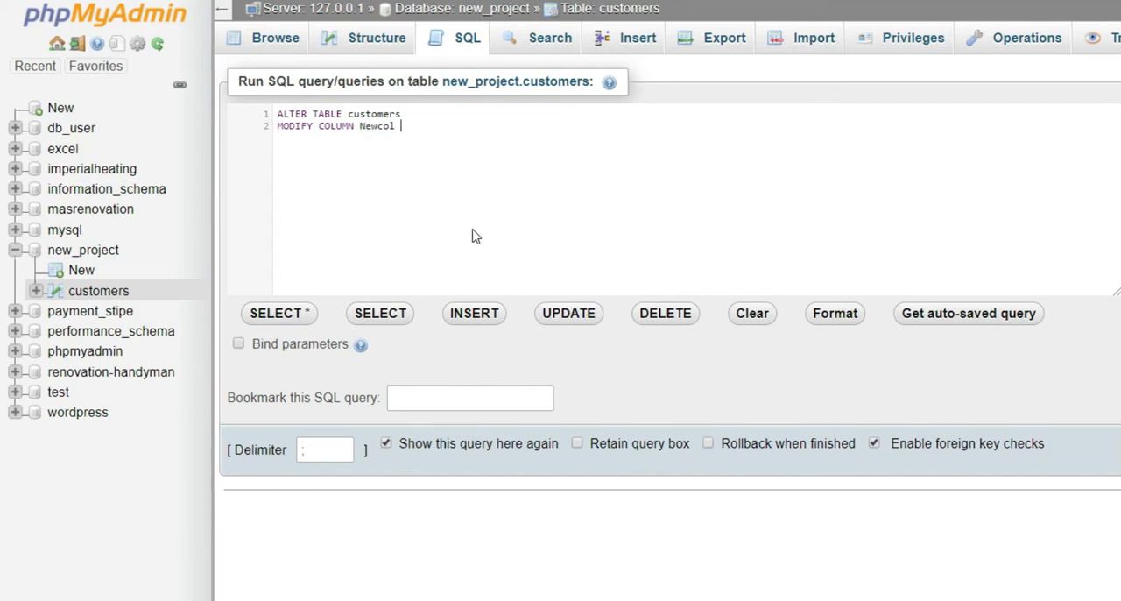
Complete the MODIFY COLUMN clause with the data type INT(11) and a semicolon, and run the query
{"action": "type", "text": "IN"}
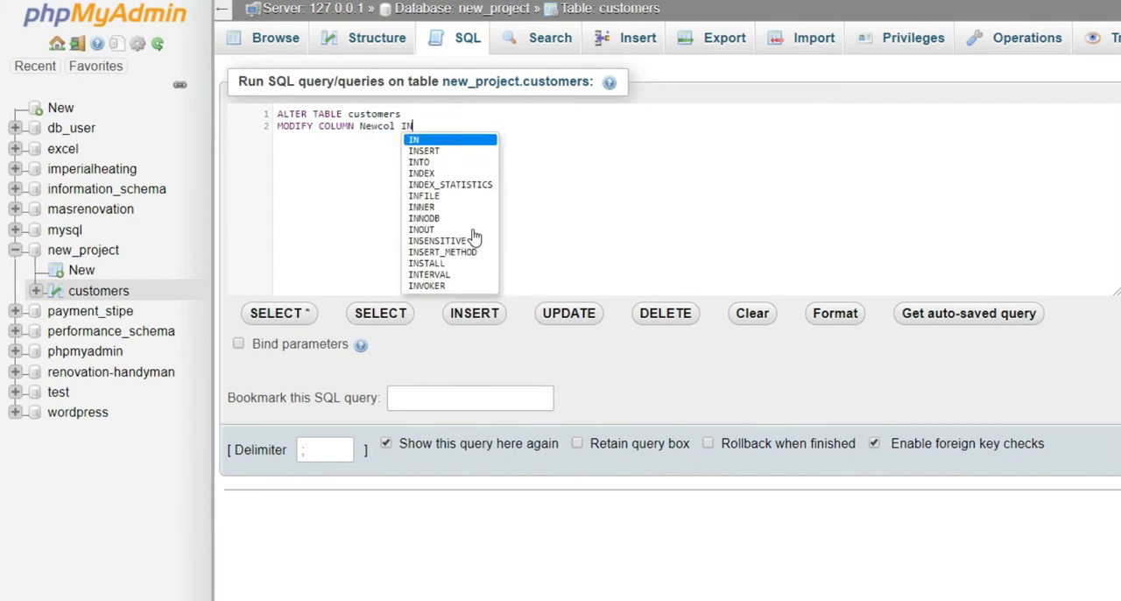
{"action": "type", "text": "T"}
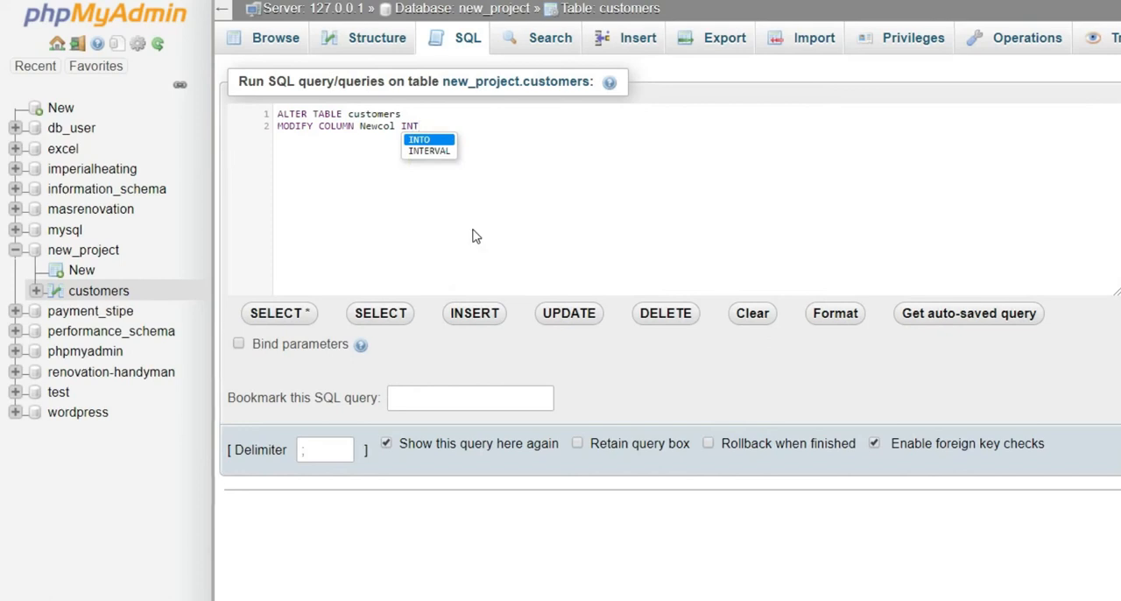
{"action": "type", "text": "("}
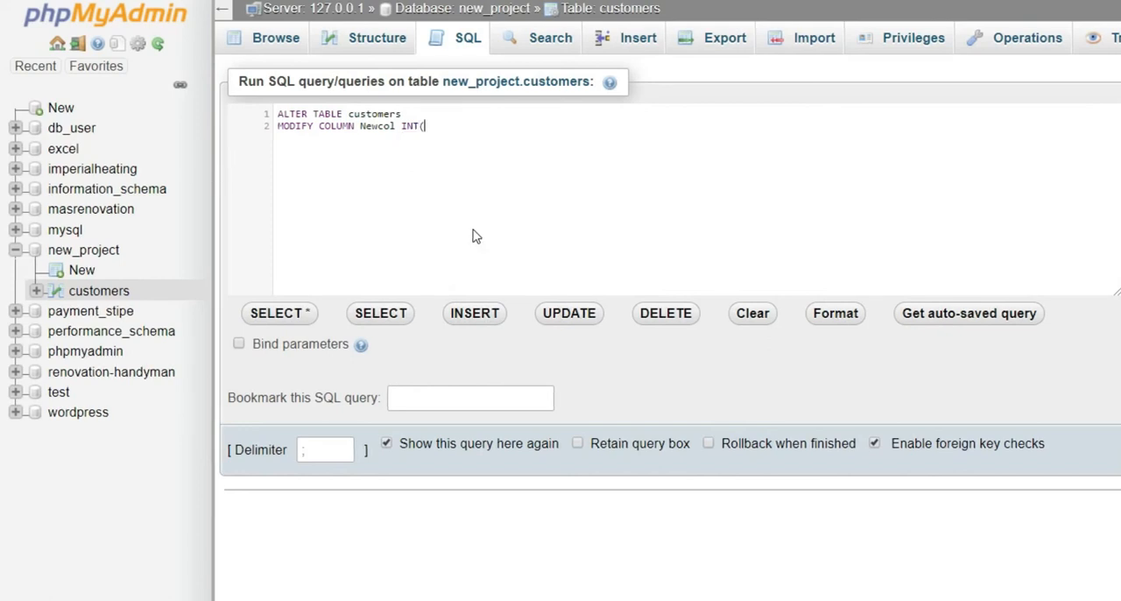
{"action": "type", "text": "11);"}
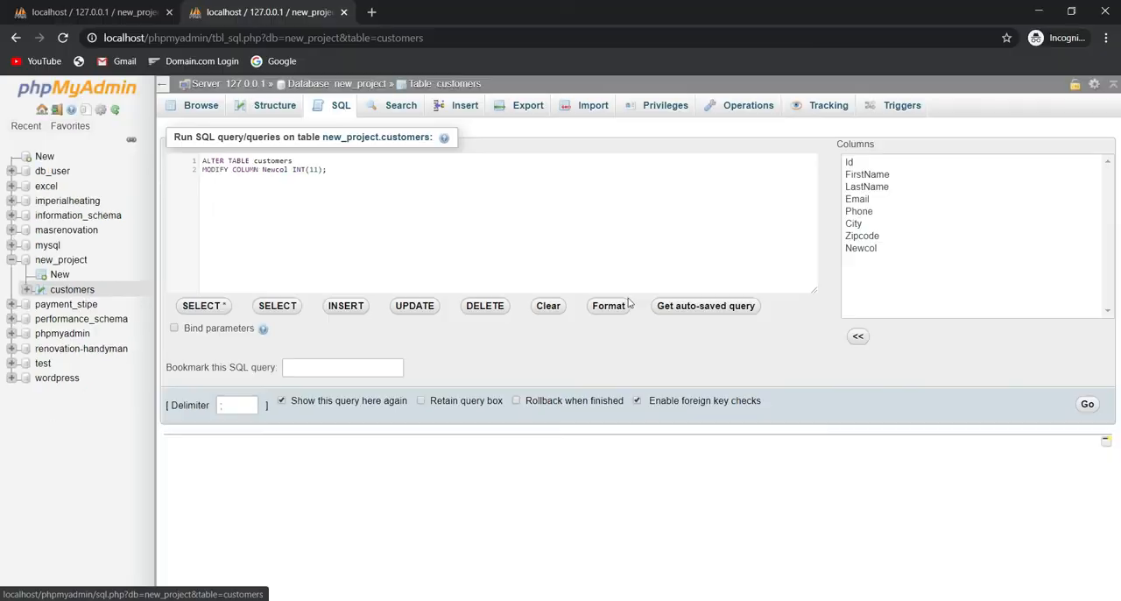
{"action": "left_click", "coordinate": [1086, 404]}
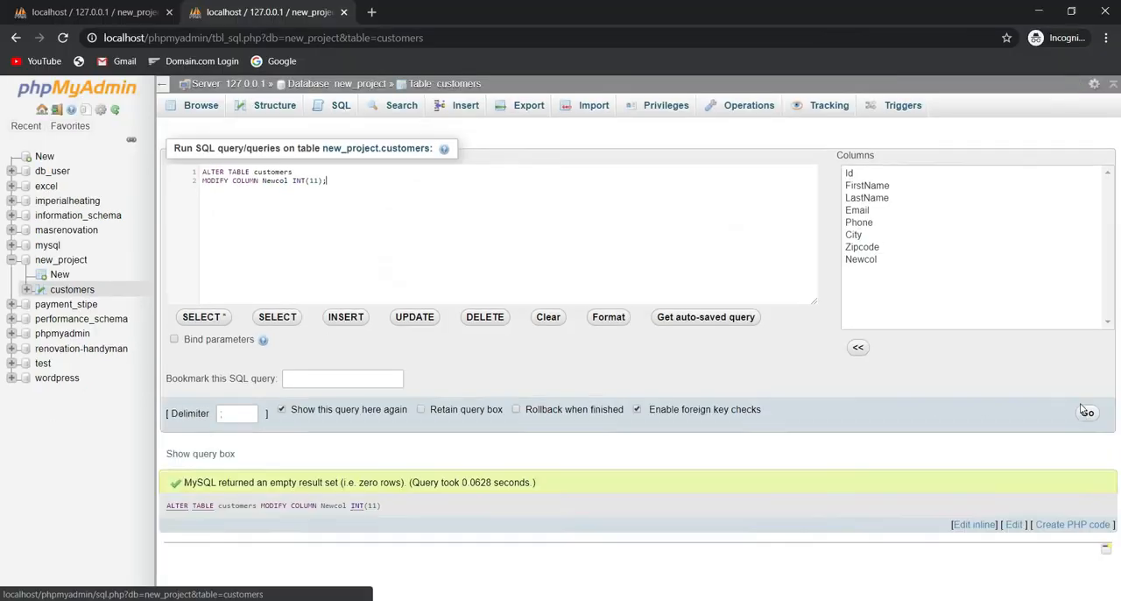
Browse the customers table and examine Newcol's data type in the table structure
{"action": "left_click", "coordinate": [70, 290]}
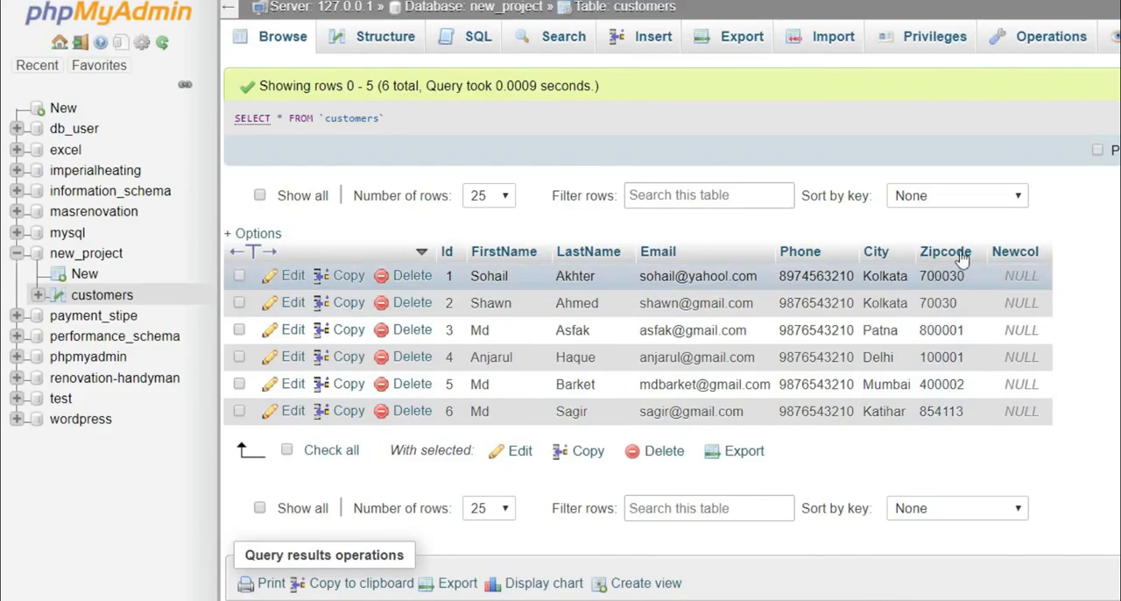
{"action": "left_click", "coordinate": [375, 37]}
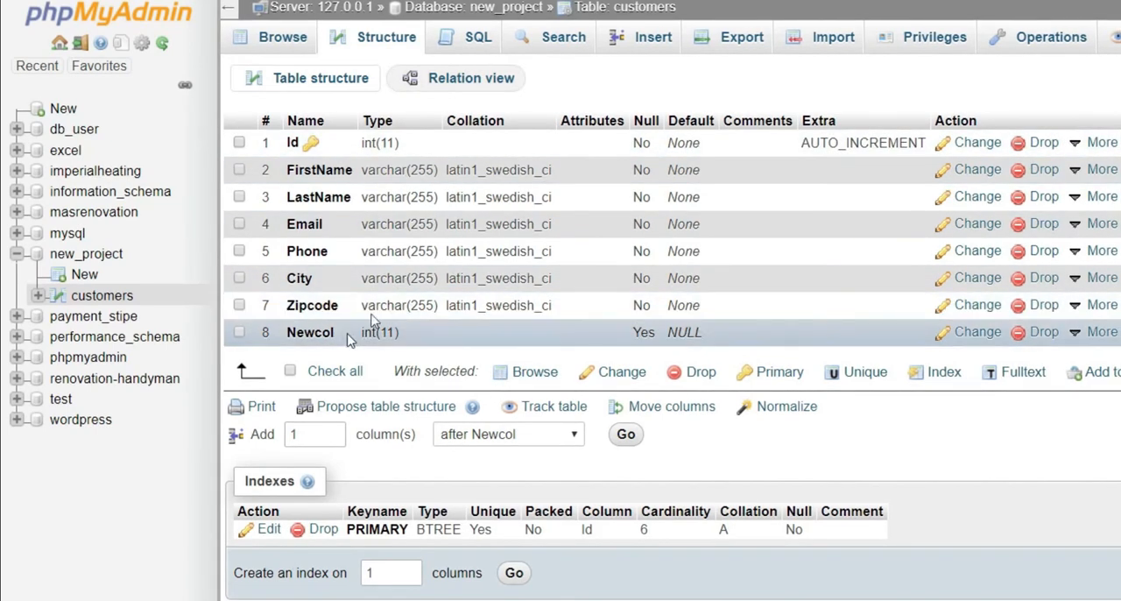
Open the SQL editor for the customers table and replace the default query with ALTER TABLE customers
{"action": "left_click", "coordinate": [480, 37]}
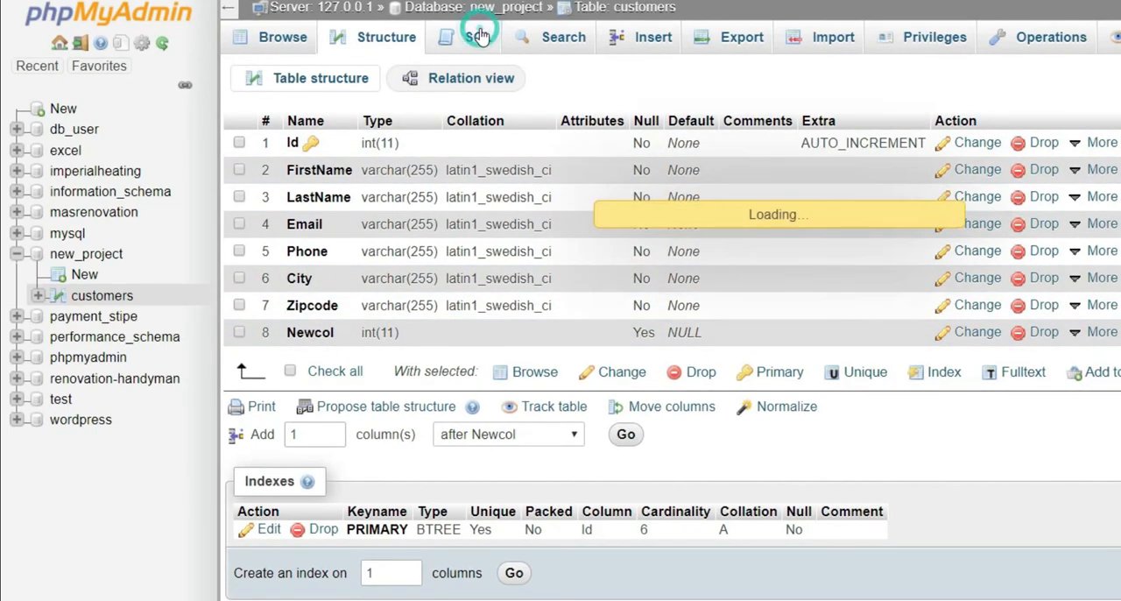
{"action": "left_click_drag", "start_coordinate": [490, 118], "coordinate": [283, 120]}
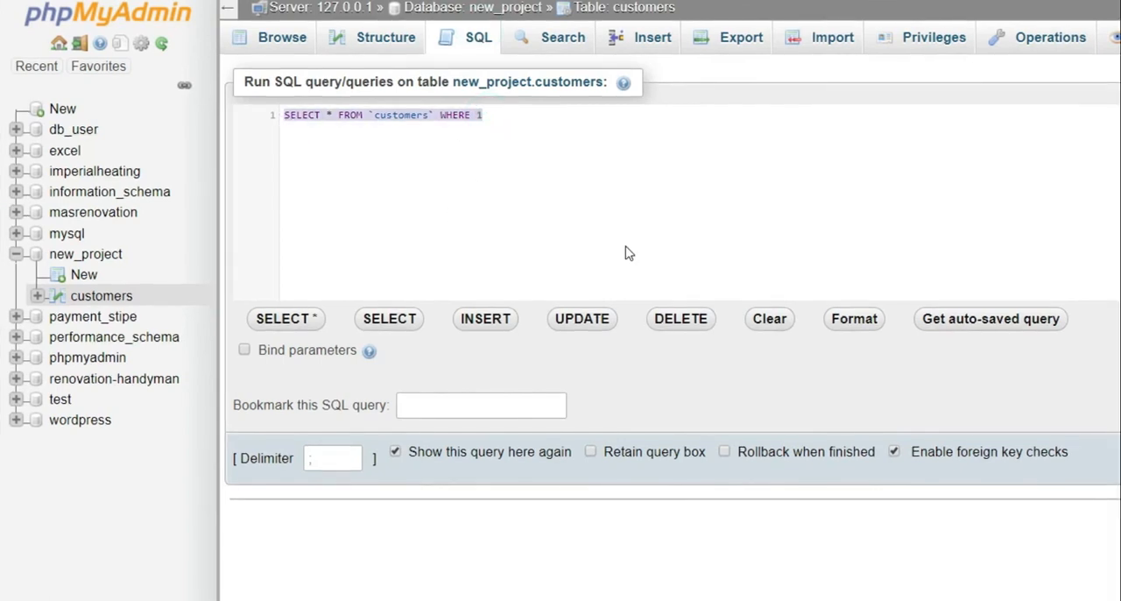
{"action": "type", "text": "ALTER"}
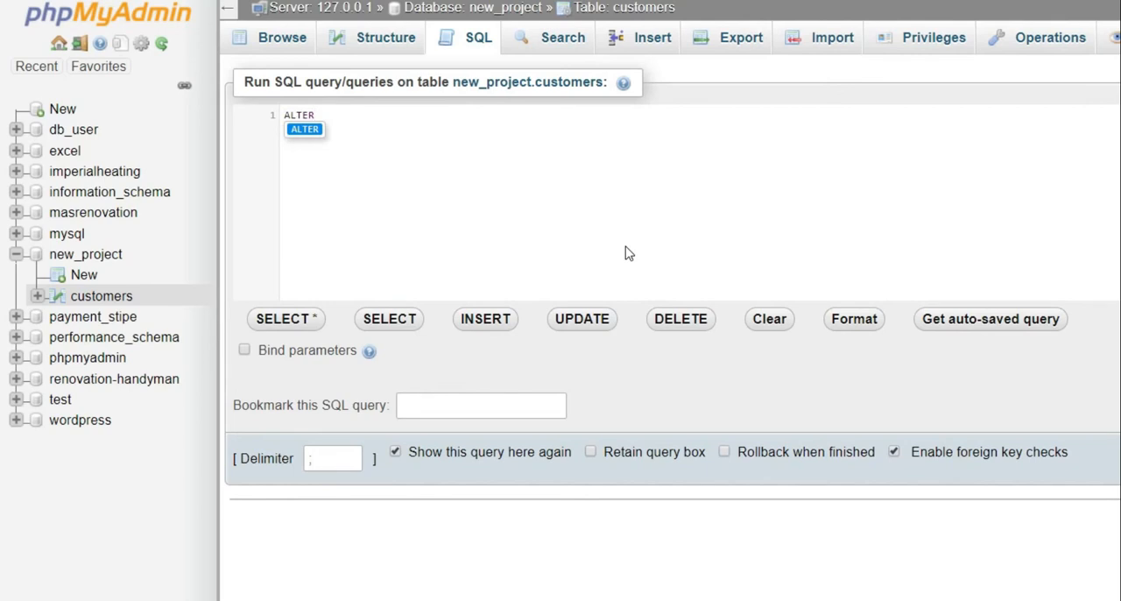
{"action": "type", "text": " TABLE "}
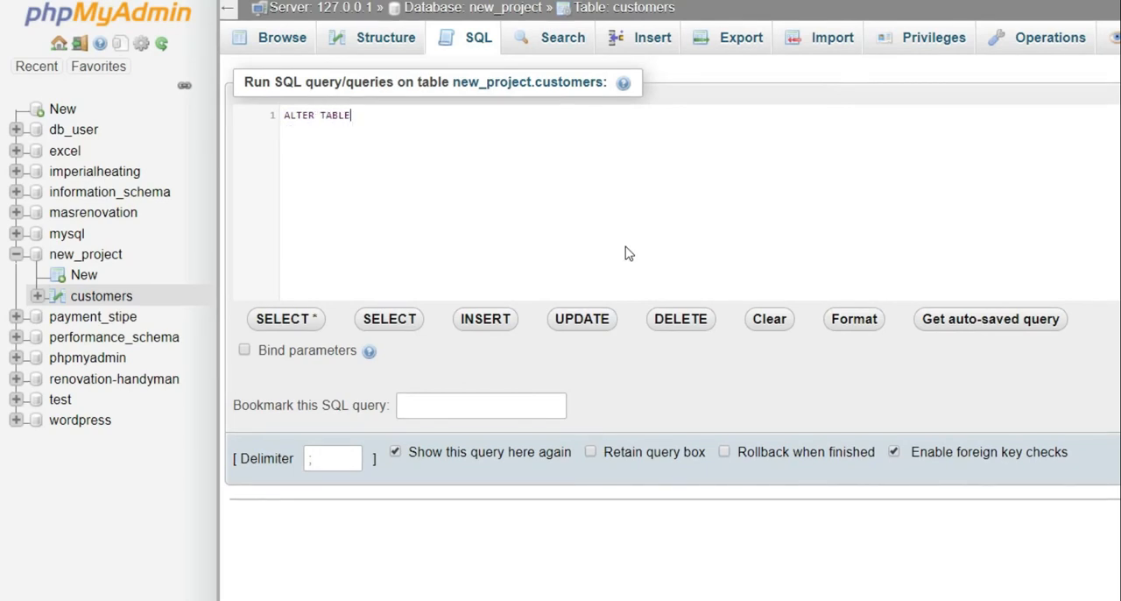
{"action": "type", "text": "customers "}
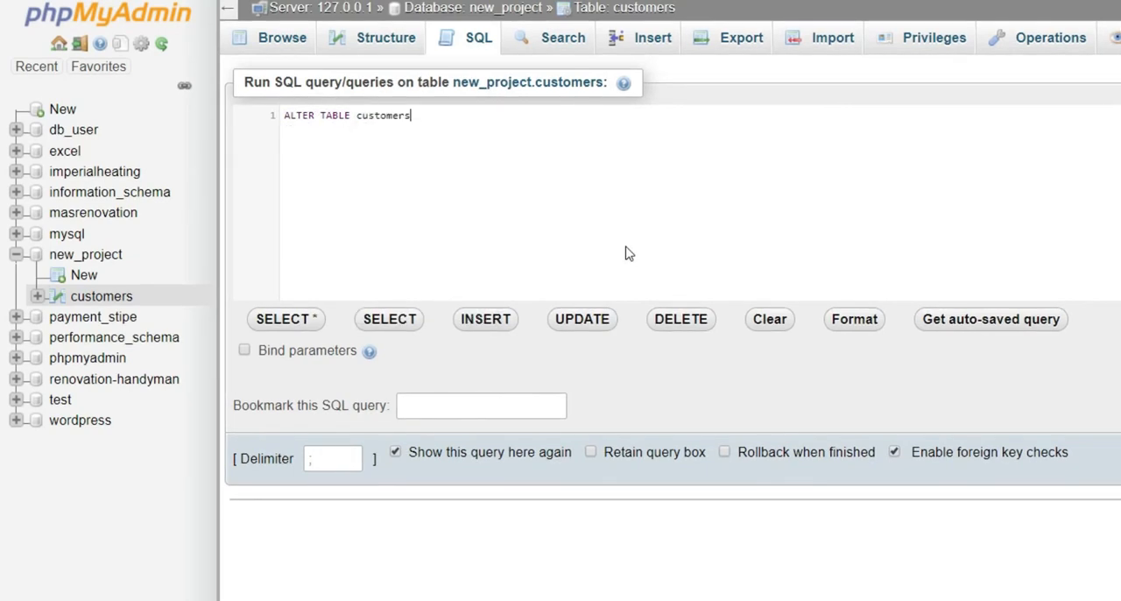
{"action": "type", "text": "DROP"}
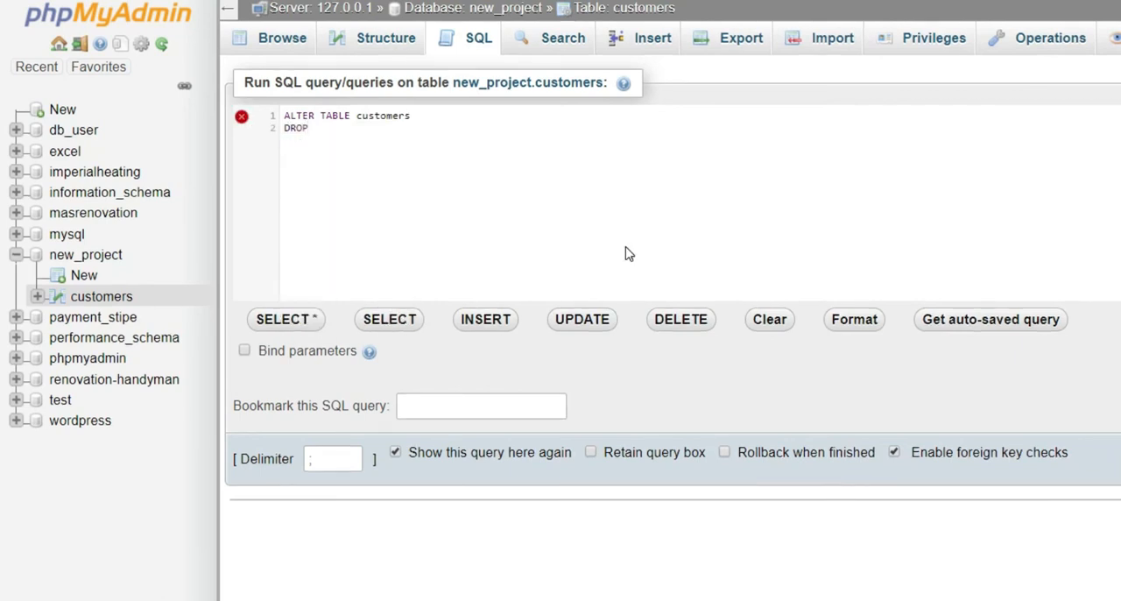
{"action": "type", "text": " C"}
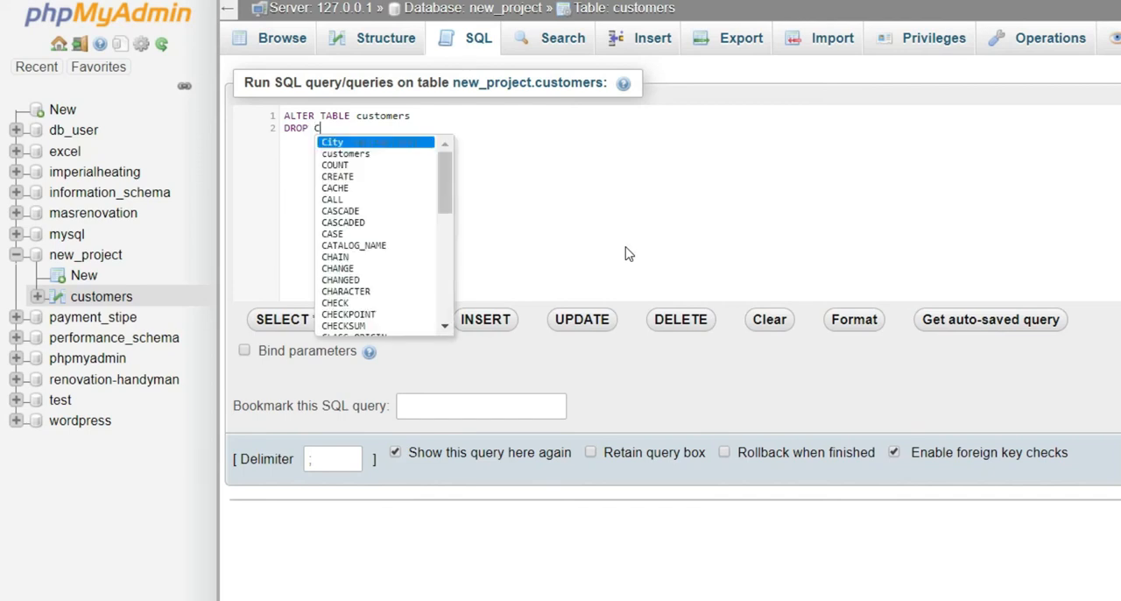
{"action": "type", "text": "OL"}
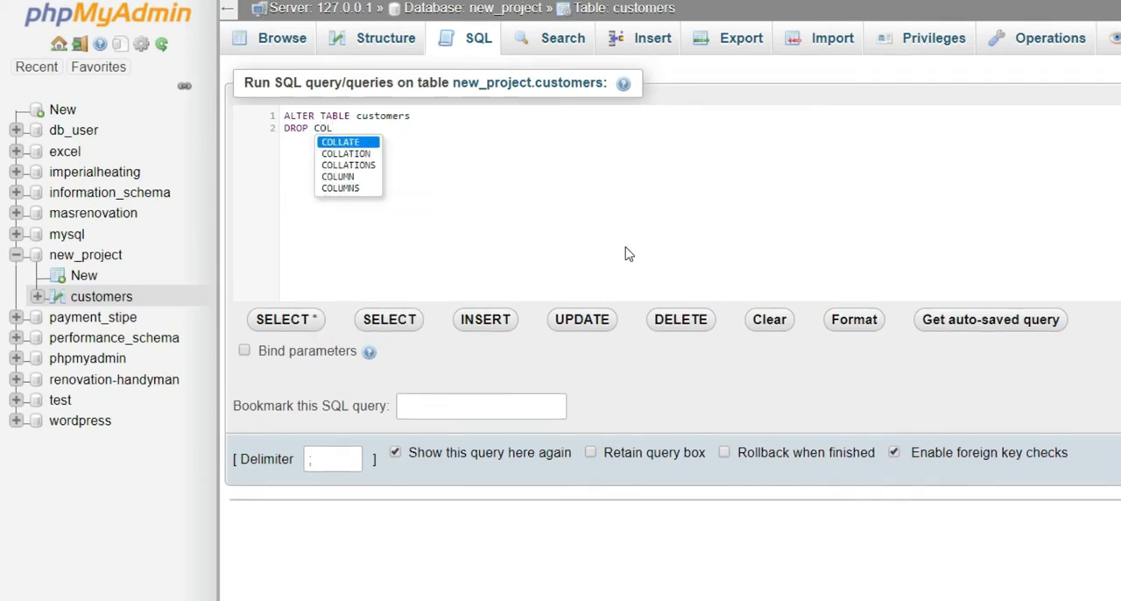
Add a DROP COLUMN clause on the second line of the ALTER TABLE statement
{"action": "key", "text": "Down"}
{"action": "key", "text": "Down"}
{"action": "key", "text": "Down"}
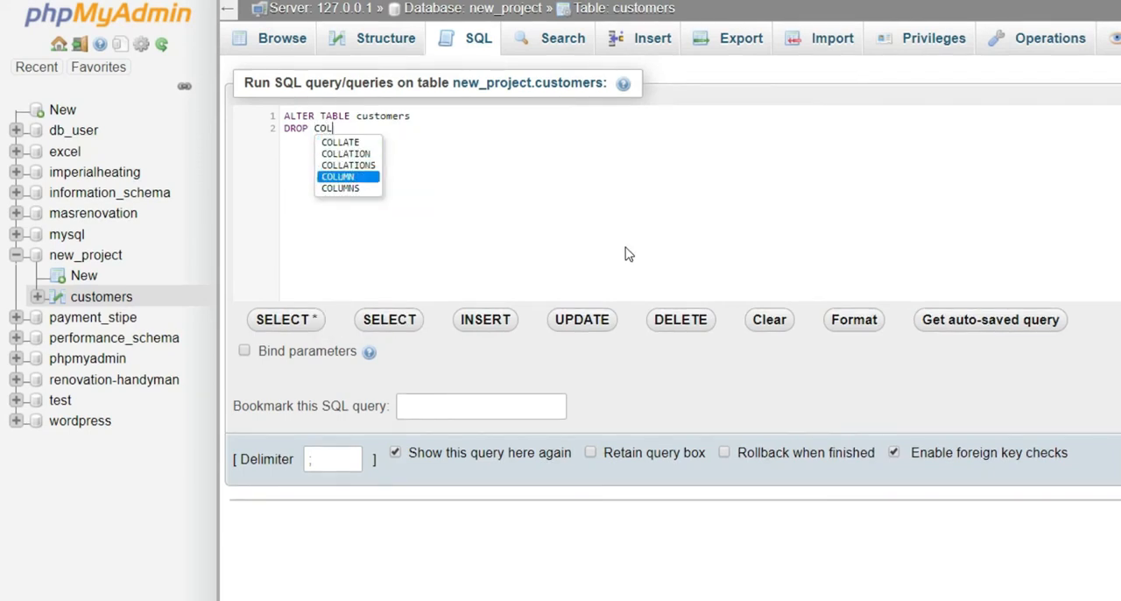
{"action": "key", "text": "Return"}
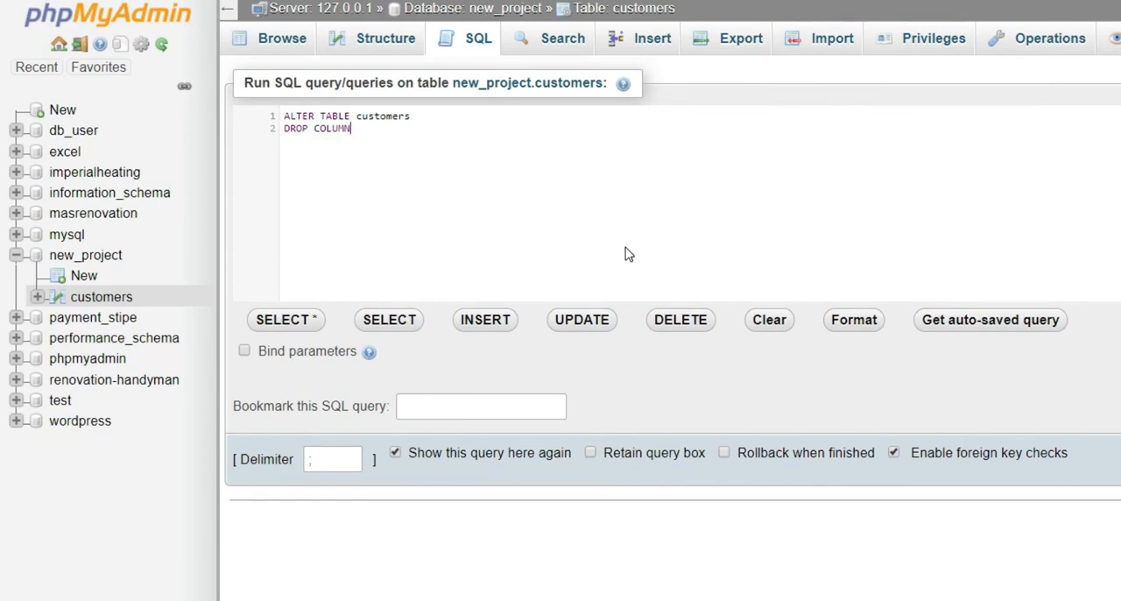
Complete the DROP COLUMN clause with Newcol and a semicolon, then run the query and confirm its execution
{"action": "type", "text": "New"}
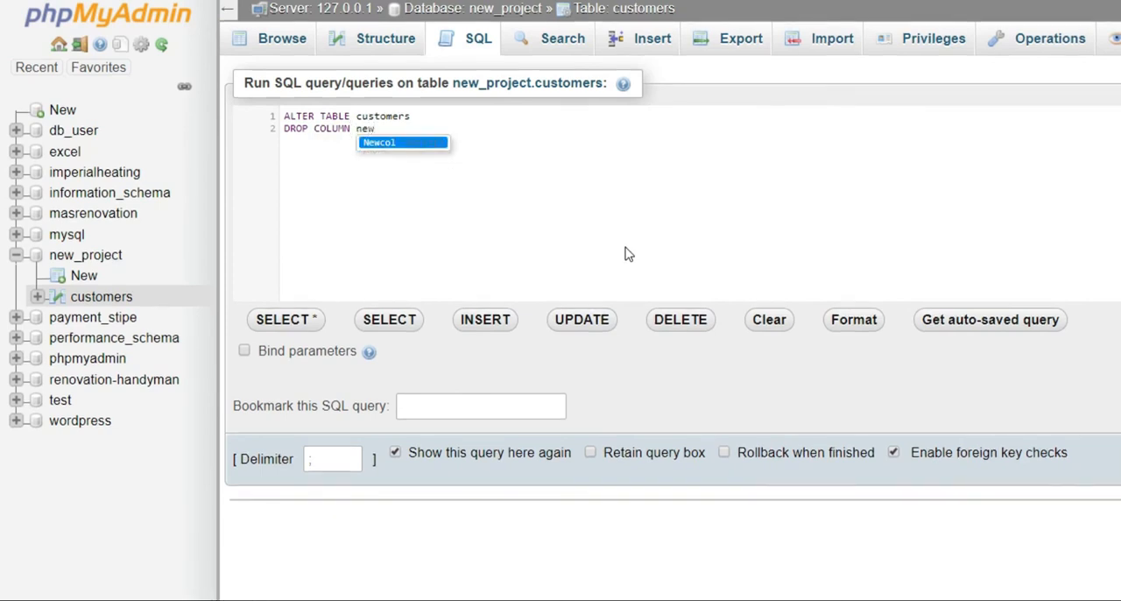
{"action": "key", "text": "Return"}
{"action": "type", "text": ";"}
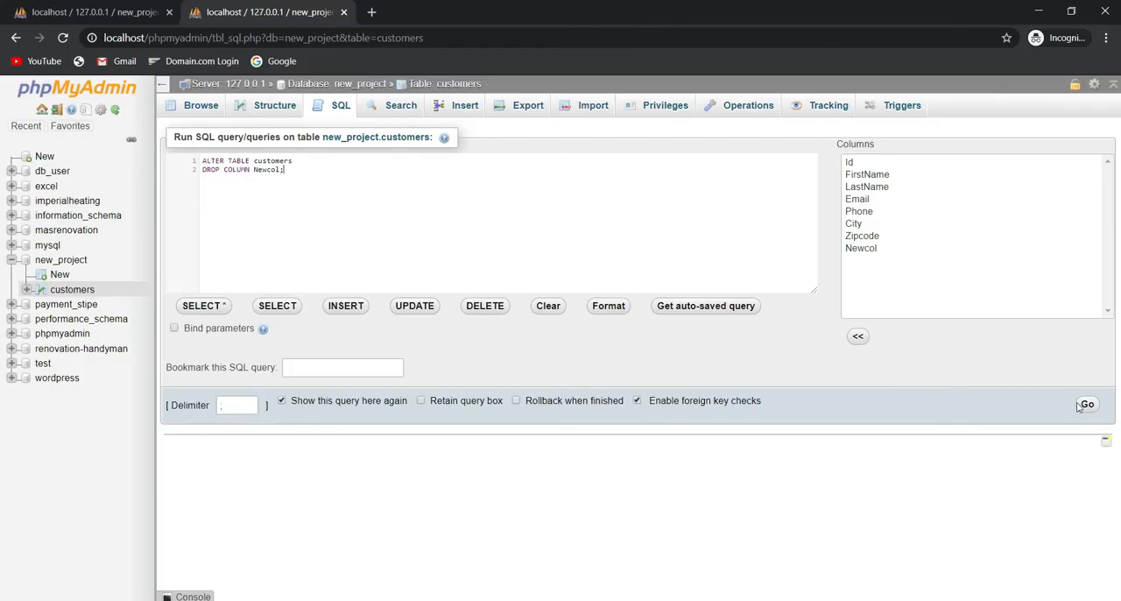
{"action": "left_click", "coordinate": [1086, 406]}
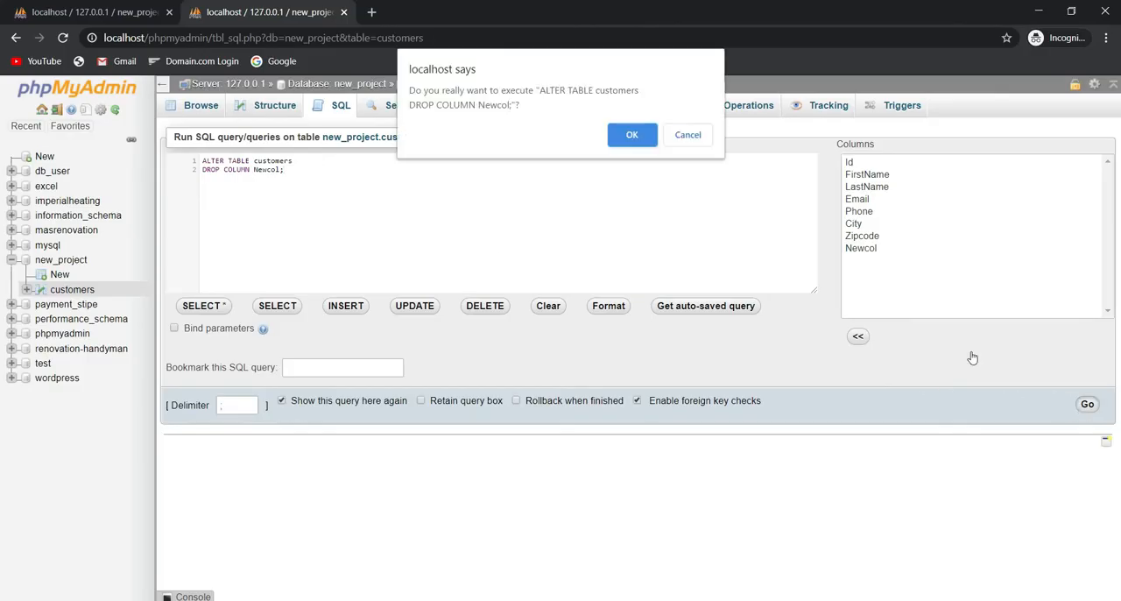
{"action": "left_click", "coordinate": [631, 136]}
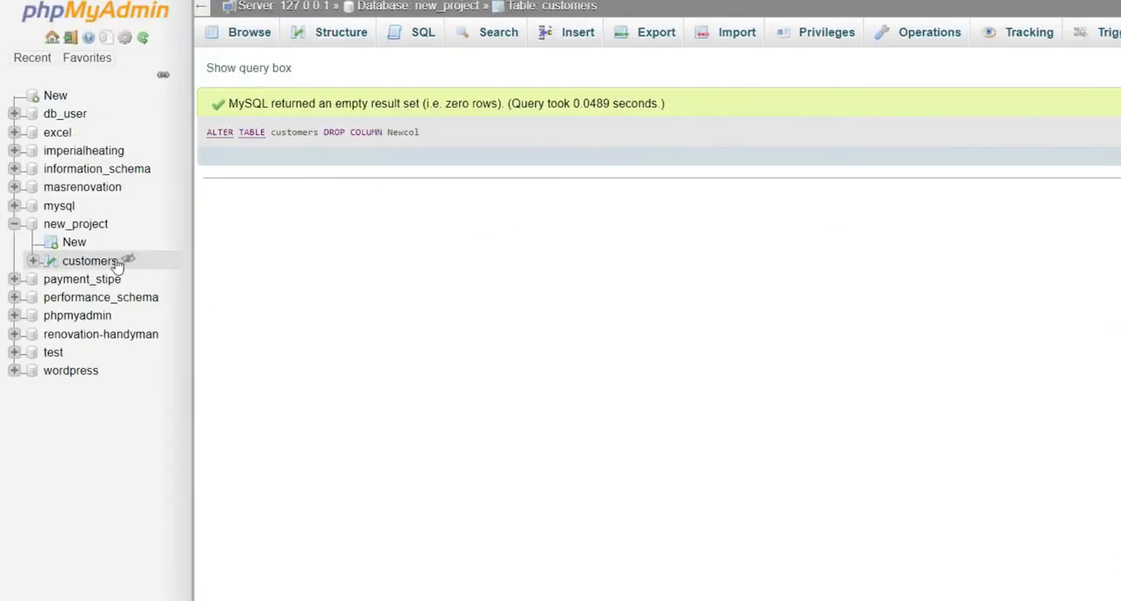
Browse the customers table and check its rows and structure for the Newcol column
{"action": "left_click", "coordinate": [85, 290]}
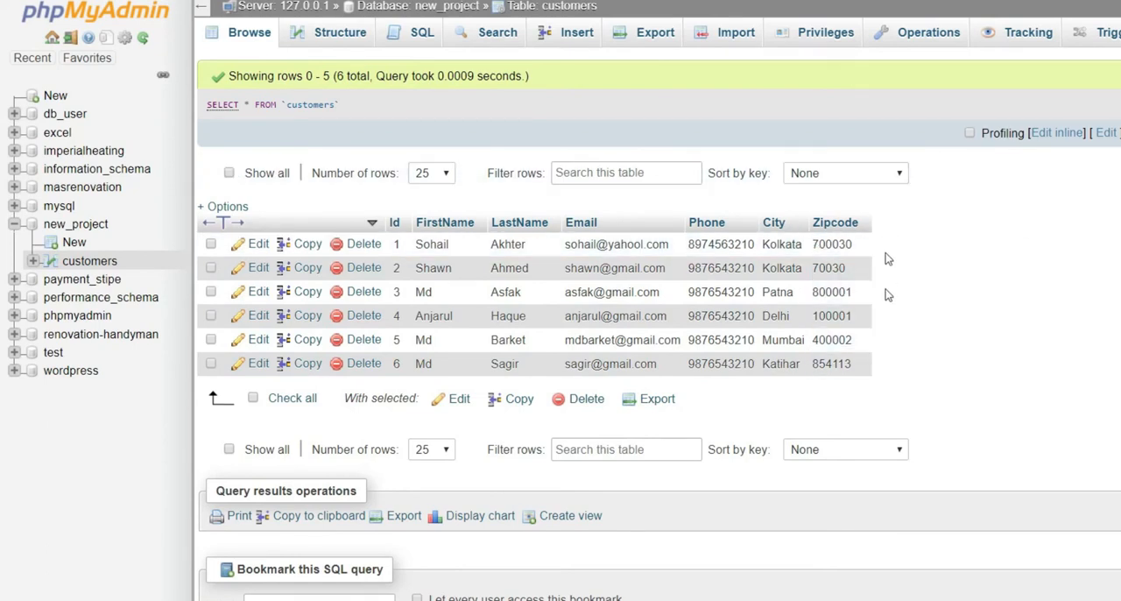
{"action": "left_click", "coordinate": [348, 34]}
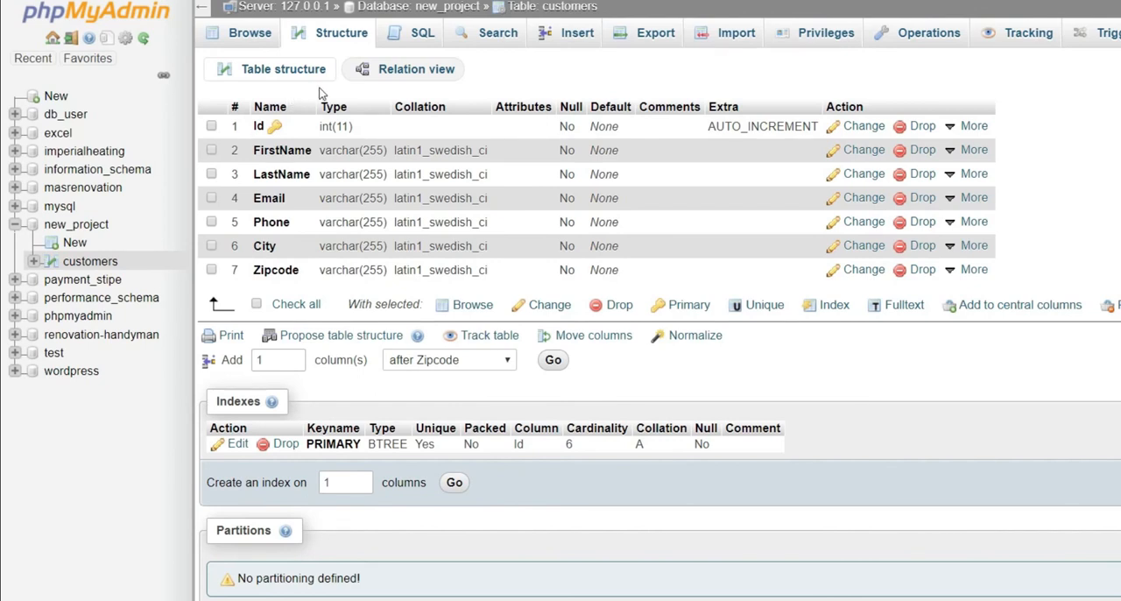
{"action": "left_click", "coordinate": [414, 32]}
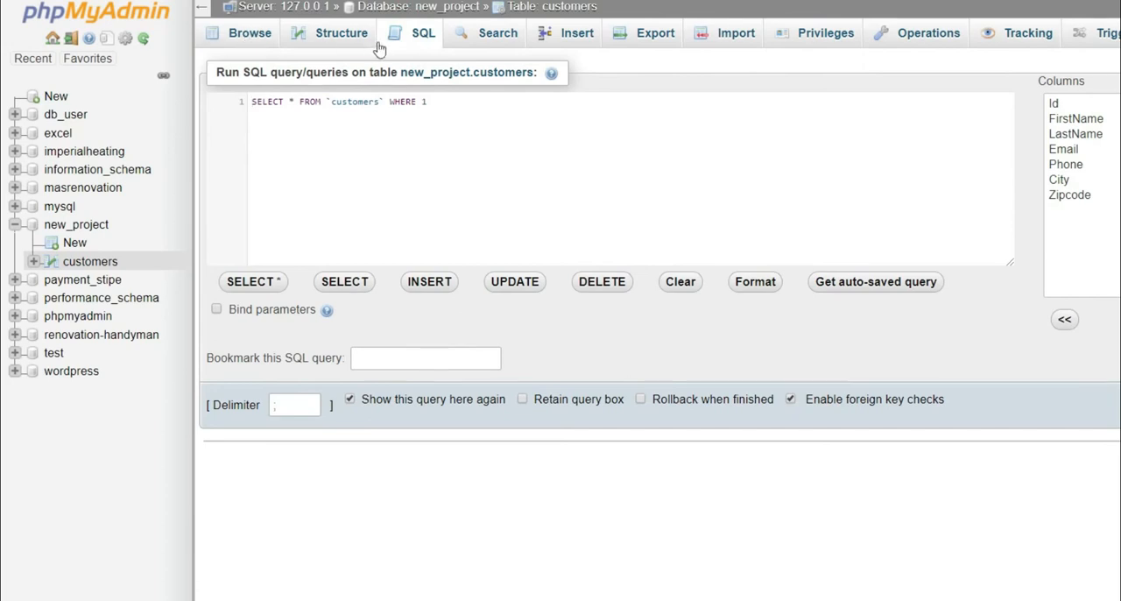
From the customers table structure, start adding 2 columns after Zipcode
{"action": "left_click", "coordinate": [347, 37]}
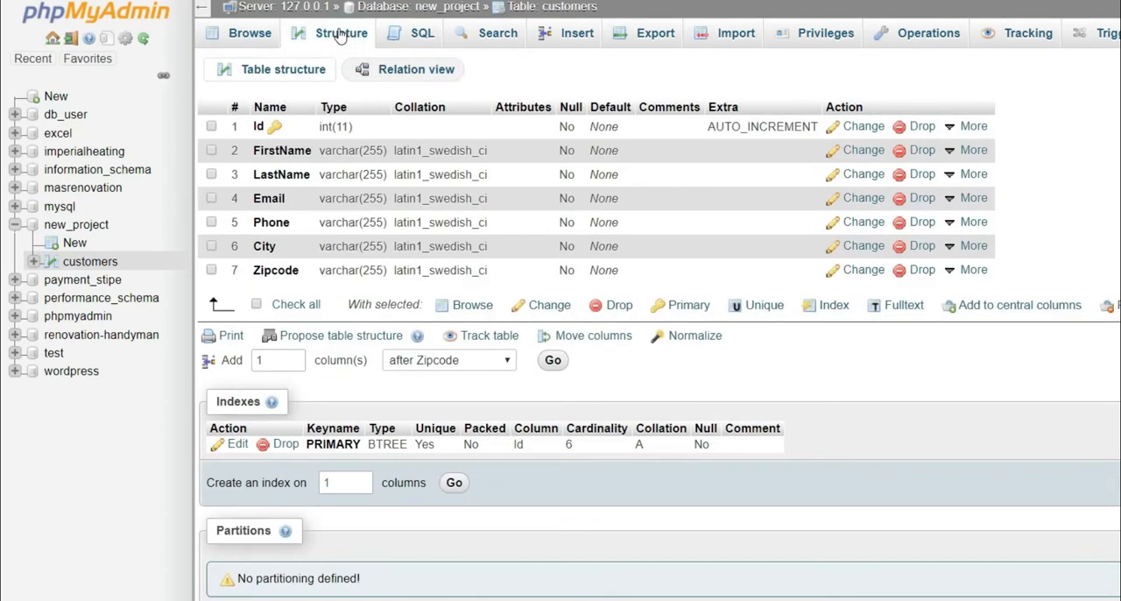
{"action": "left_click", "coordinate": [297, 357]}
{"action": "left_click", "coordinate": [296, 356]}
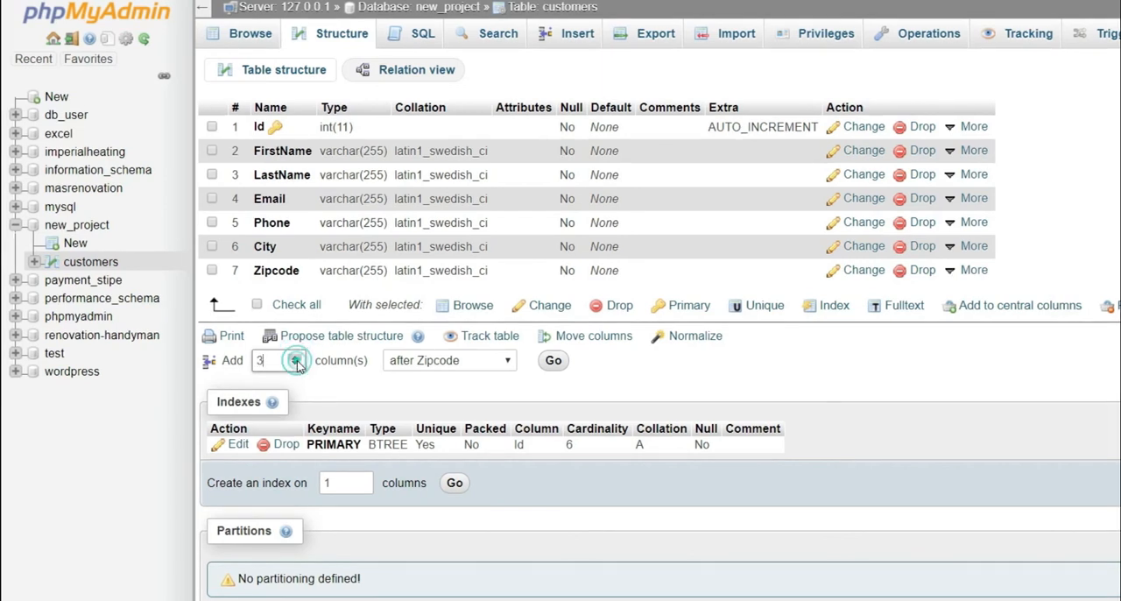
{"action": "left_click", "coordinate": [296, 356]}
{"action": "left_click", "coordinate": [295, 364]}
{"action": "left_click", "coordinate": [295, 365]}
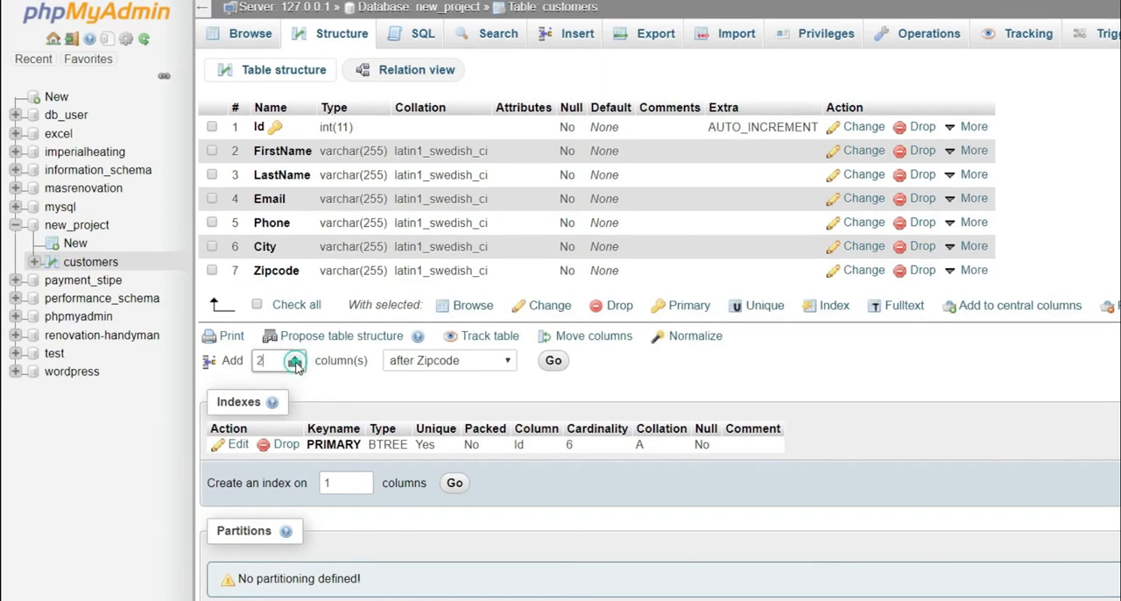
{"action": "left_click", "coordinate": [433, 367]}
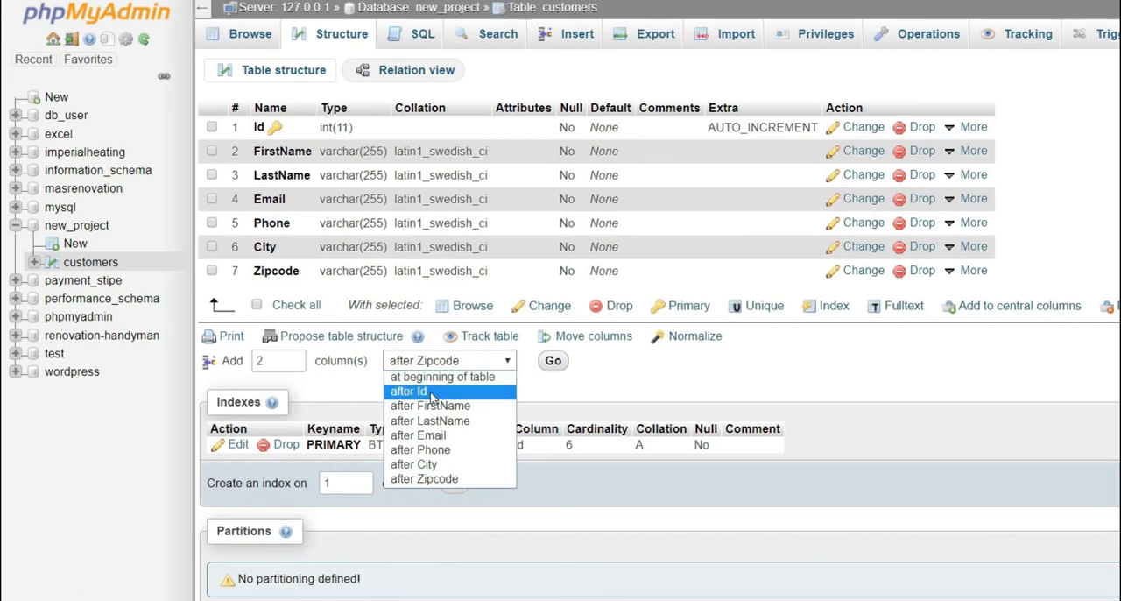
{"action": "left_click", "coordinate": [447, 480]}
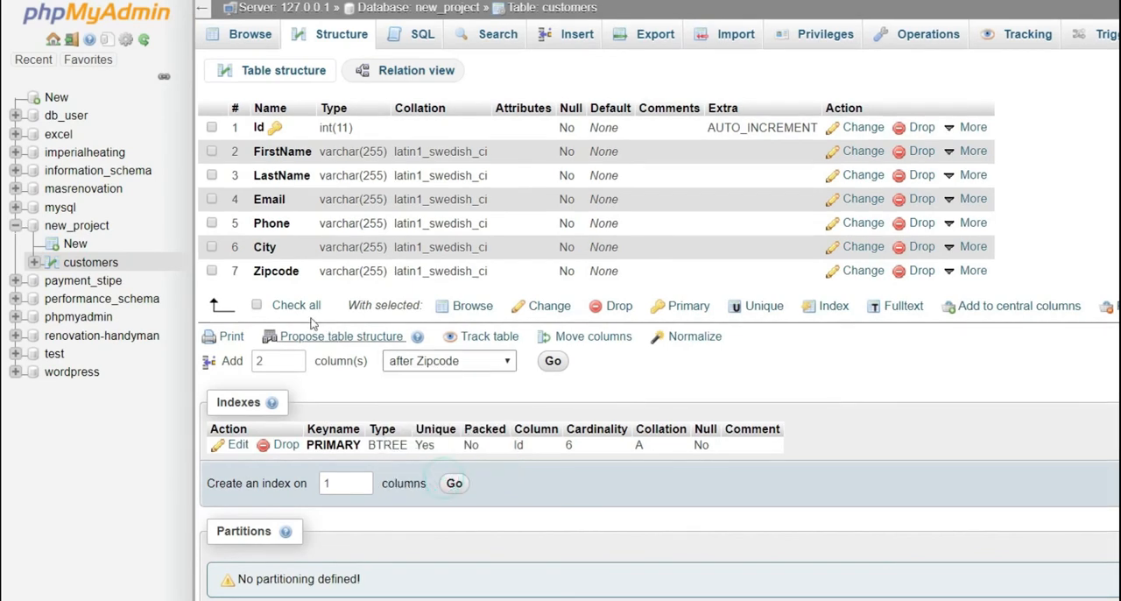
{"action": "left_click", "coordinate": [554, 362]}
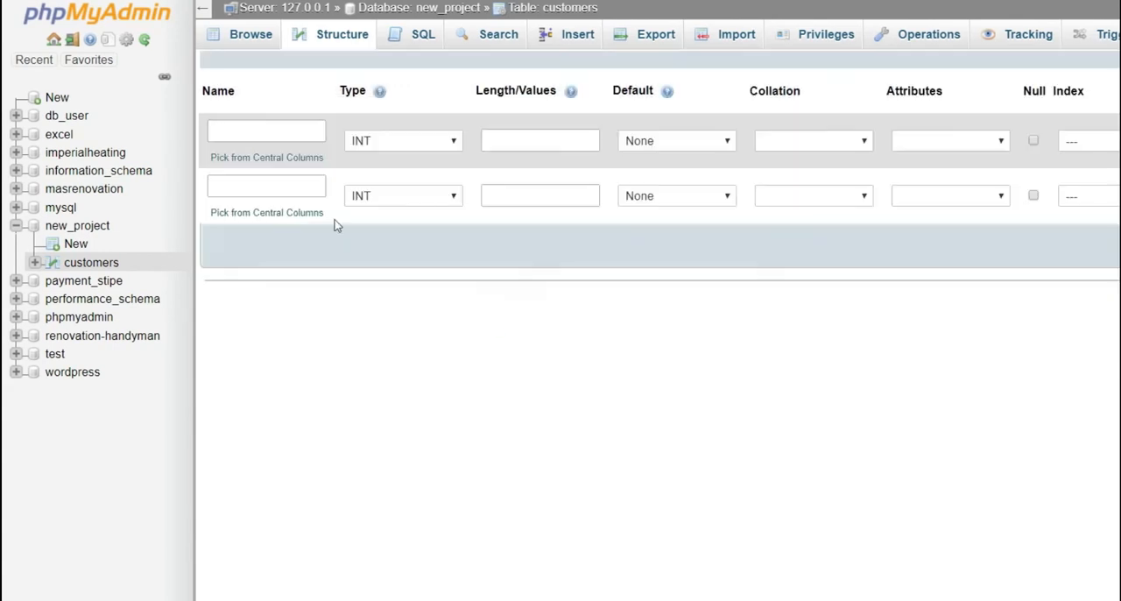
Define the first new column as Address with type VARCHAR and length 255
{"action": "left_click", "coordinate": [235, 128]}
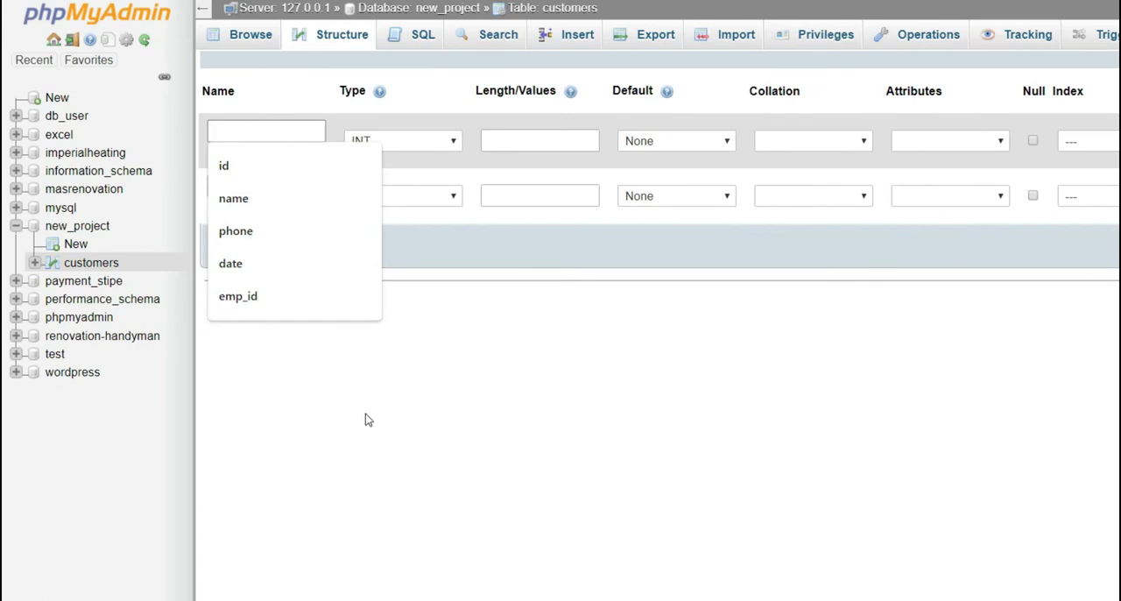
{"action": "type", "text": "Address"}
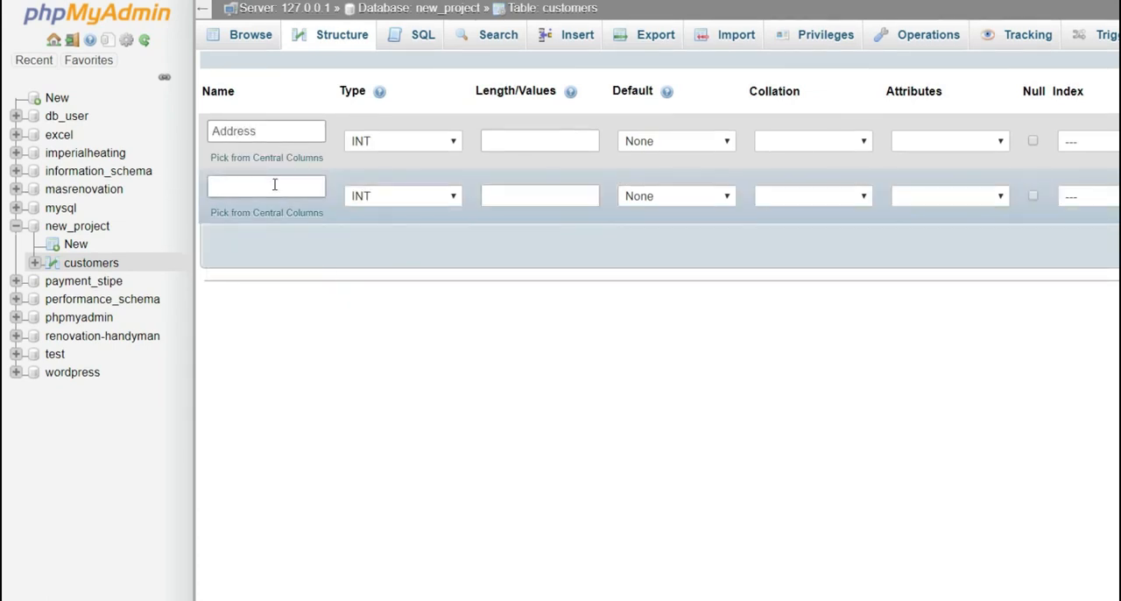
{"action": "left_click", "coordinate": [427, 142]}
{"action": "left_click", "coordinate": [424, 170]}
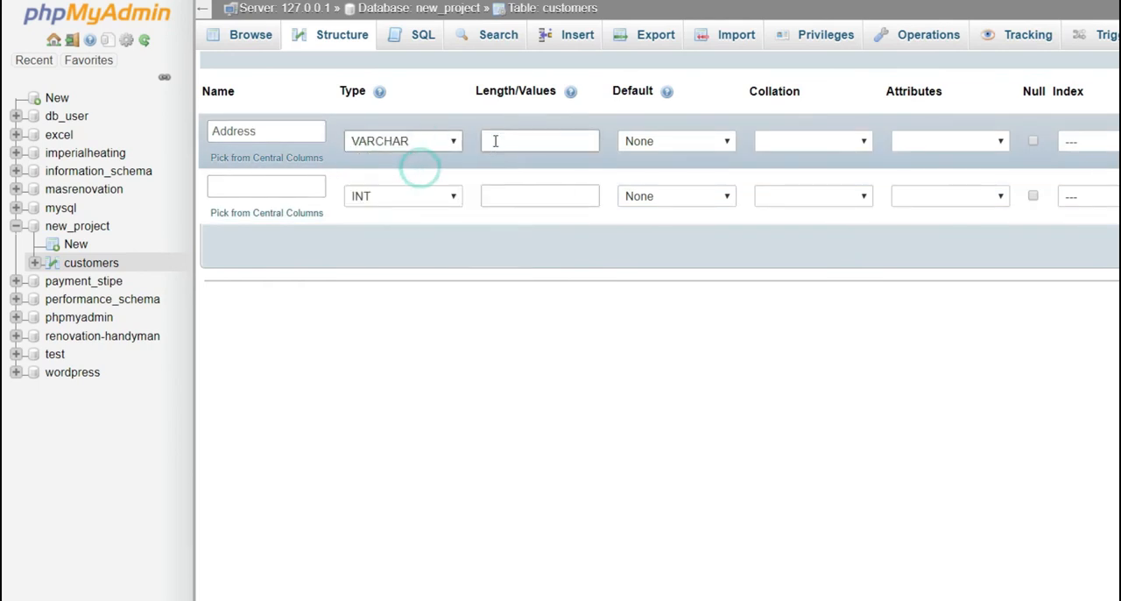
{"action": "left_click", "coordinate": [496, 141]}
{"action": "type", "text": "255"}
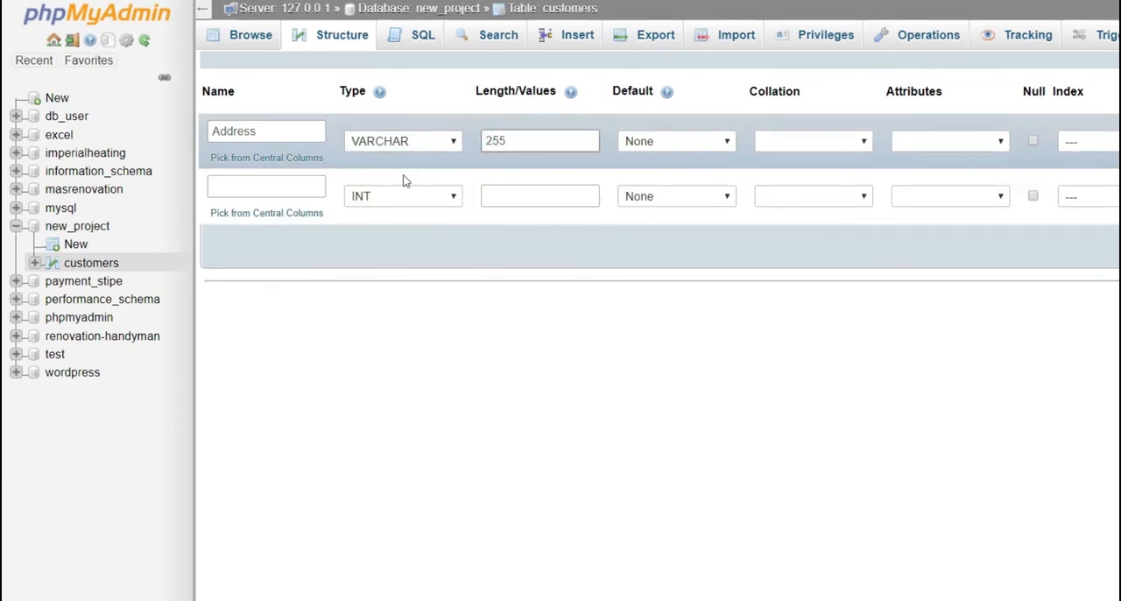
Define the second new column as NewCol with type VARCHAR and length 255
{"action": "left_click", "coordinate": [265, 181]}
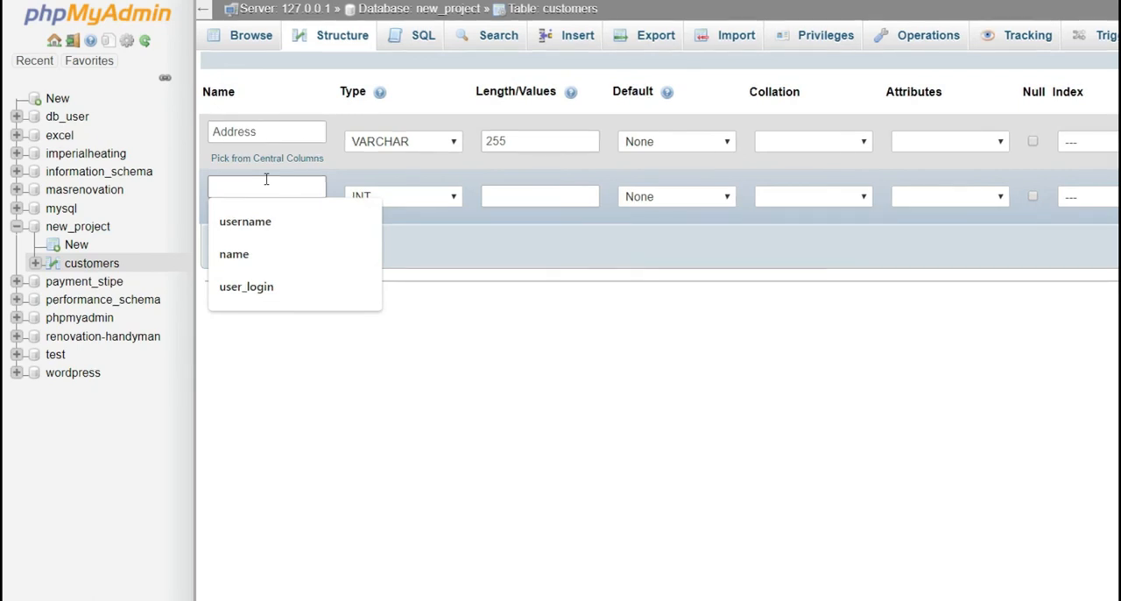
{"action": "type", "text": "C"}
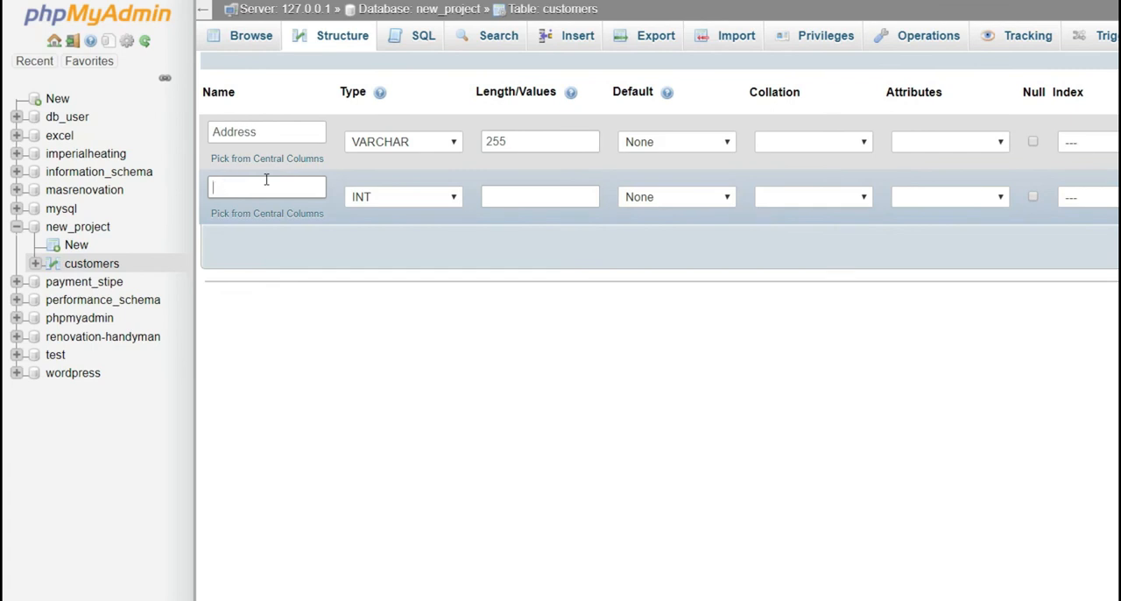
{"action": "type", "text": "New"}
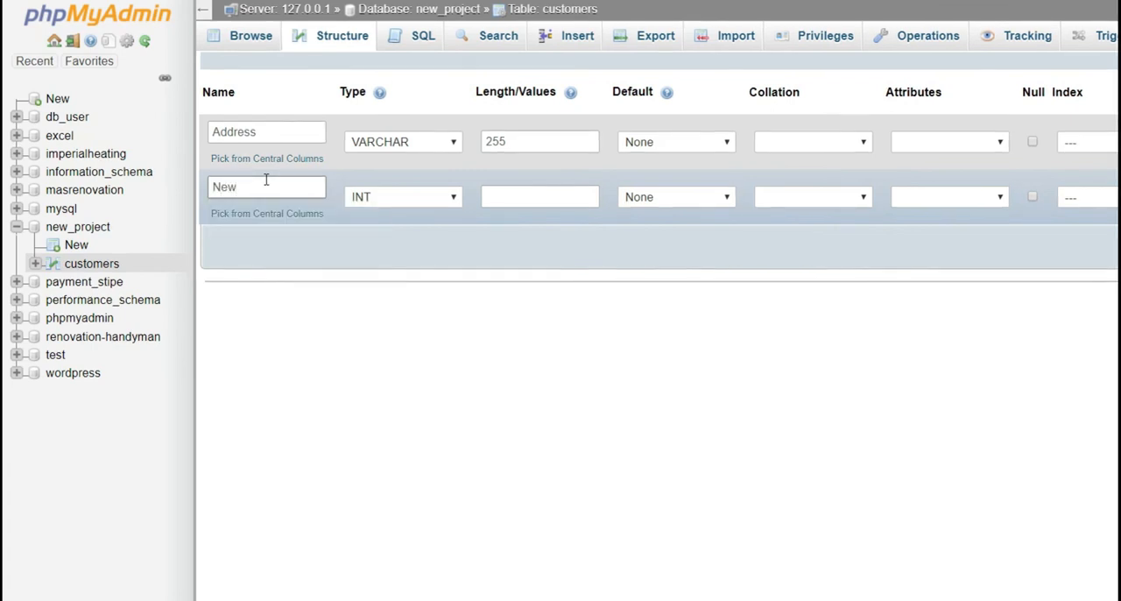
{"action": "left_click", "coordinate": [376, 196]}
{"action": "left_click", "coordinate": [425, 231]}
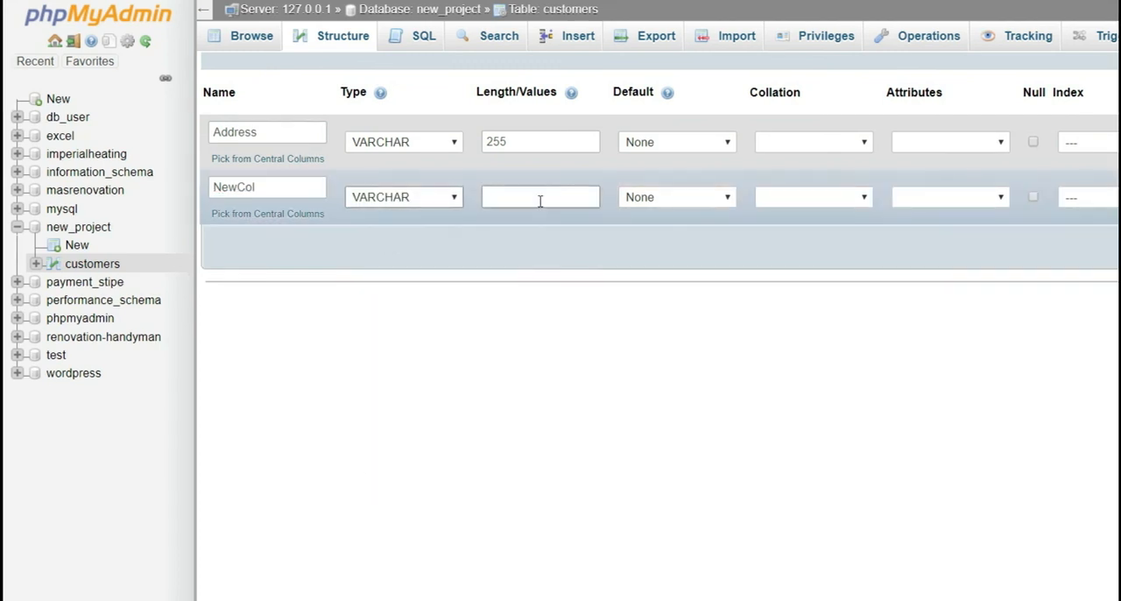
{"action": "left_click", "coordinate": [541, 200]}
{"action": "left_click", "coordinate": [531, 233]}
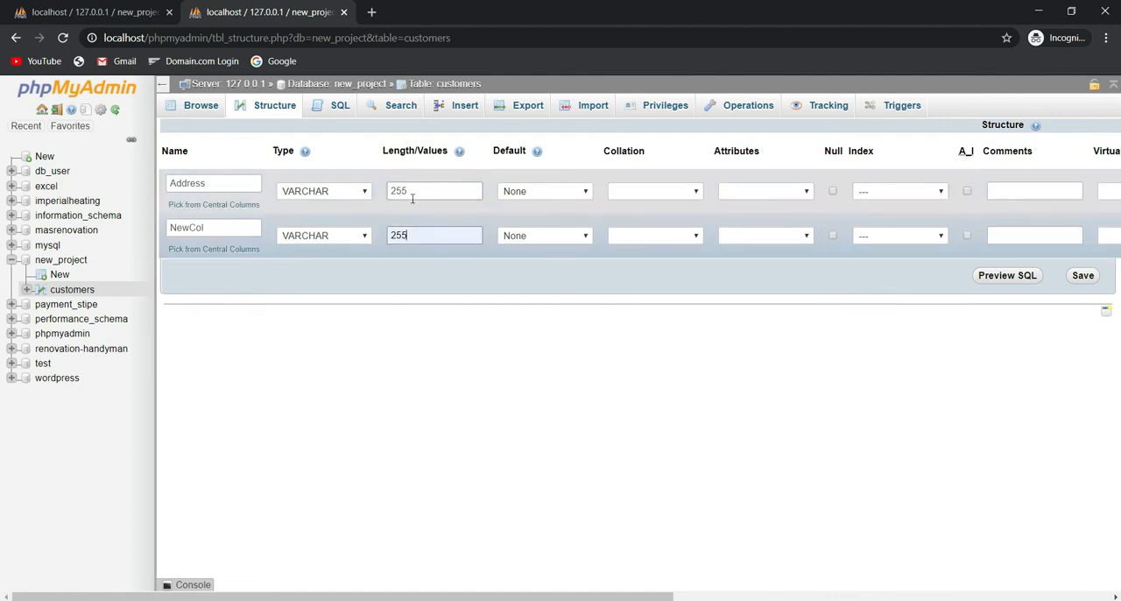
Save the two new columns and check them in the customers table's data and structure
{"action": "left_click", "coordinate": [1080, 276]}
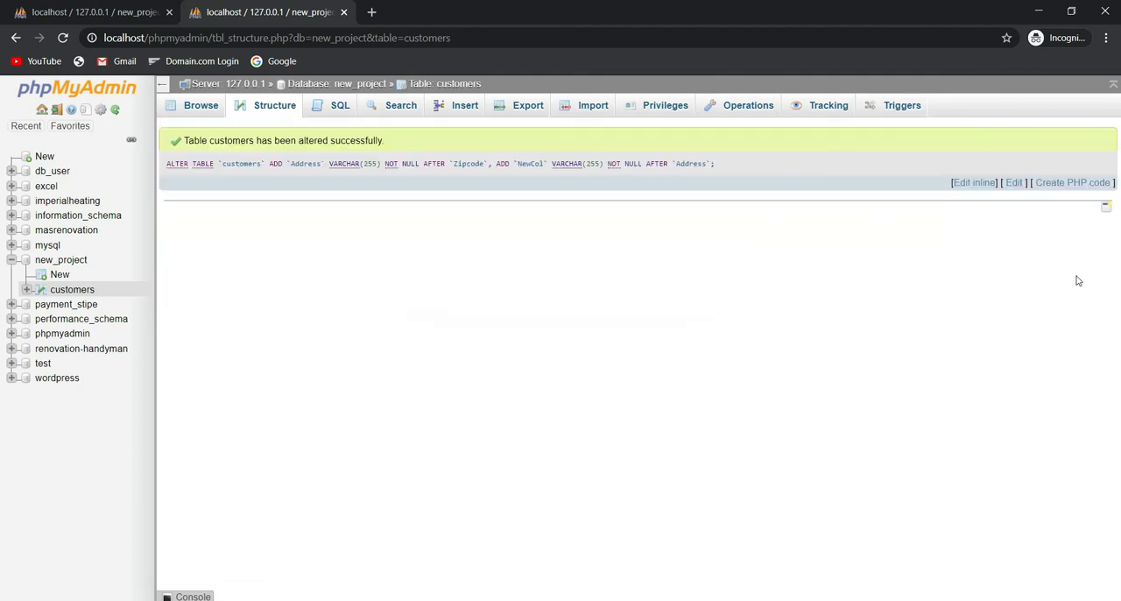
{"action": "left_click", "coordinate": [205, 106]}
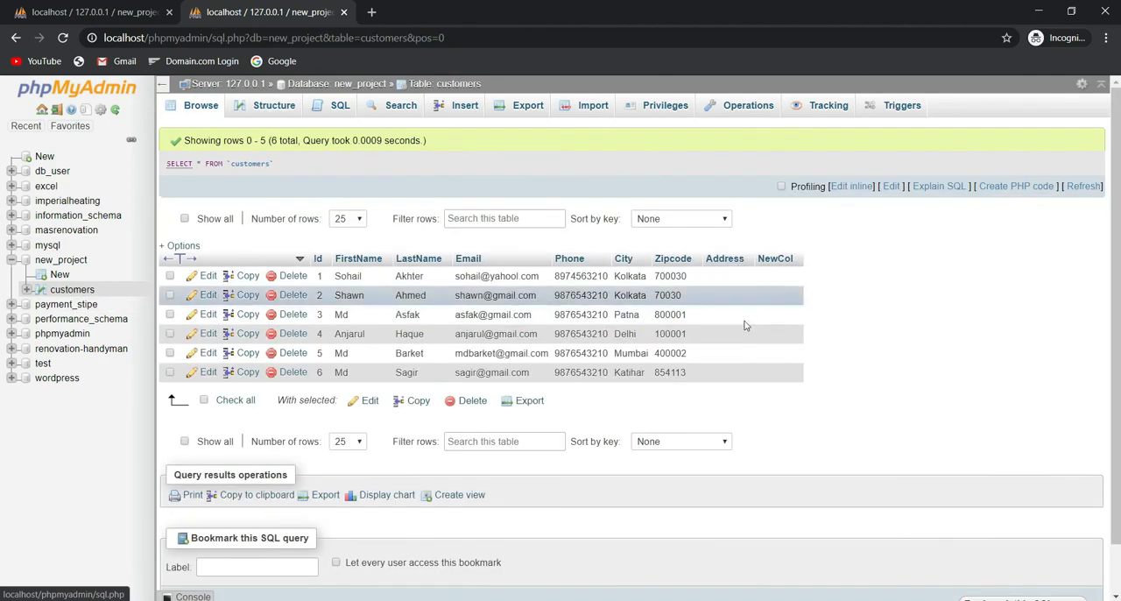
{"action": "left_click", "coordinate": [268, 119]}
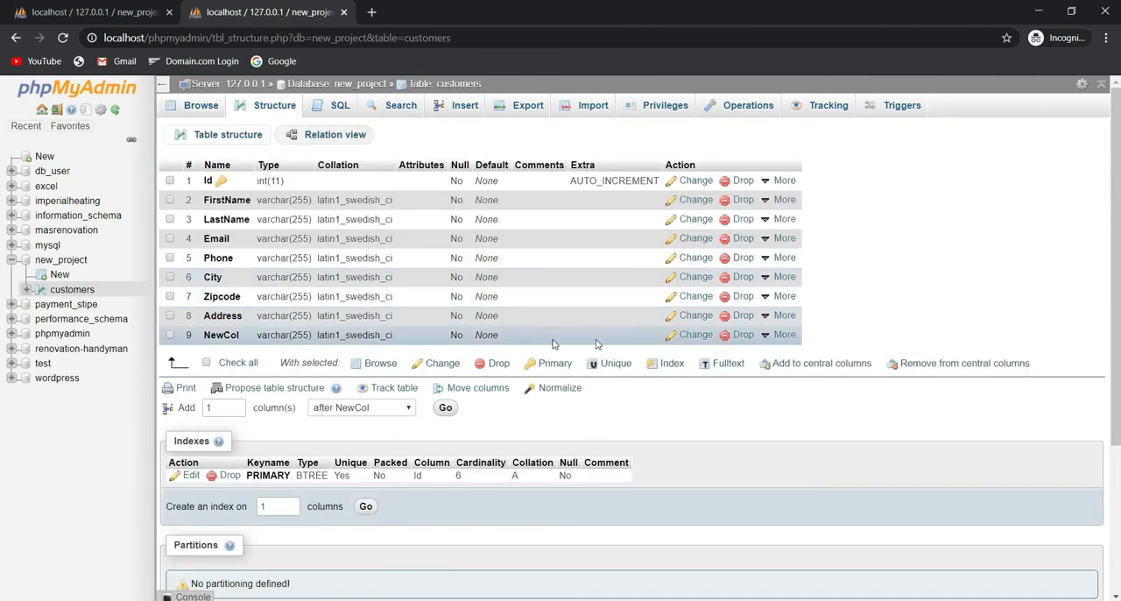
Rename the NewCol column of the customers table to NewCol2 and save the change
{"action": "left_click", "coordinate": [695, 336]}
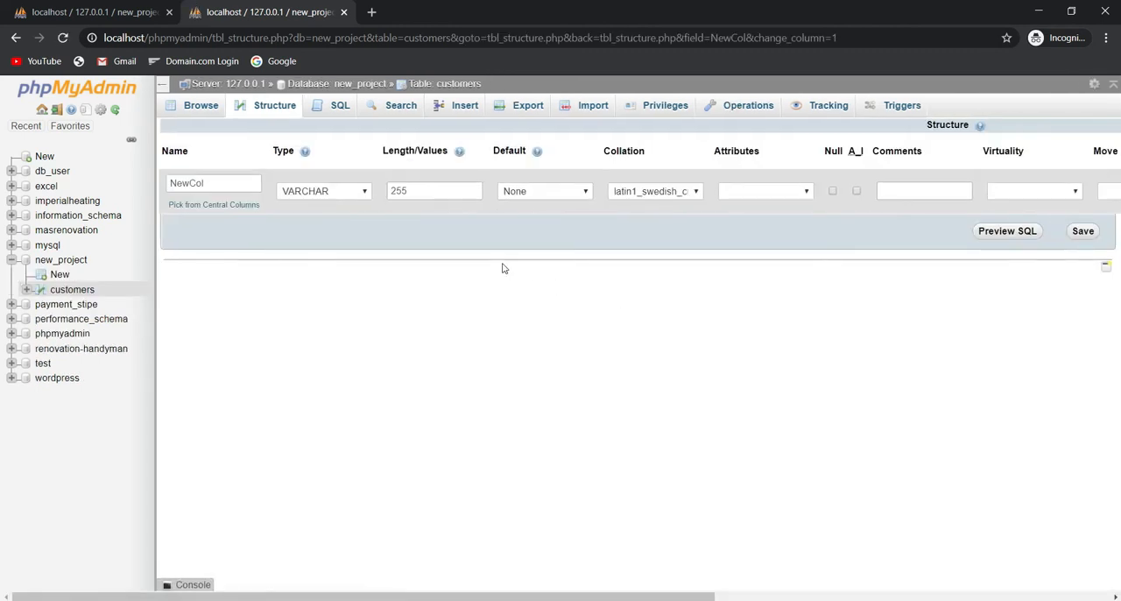
{"action": "left_click", "coordinate": [241, 182]}
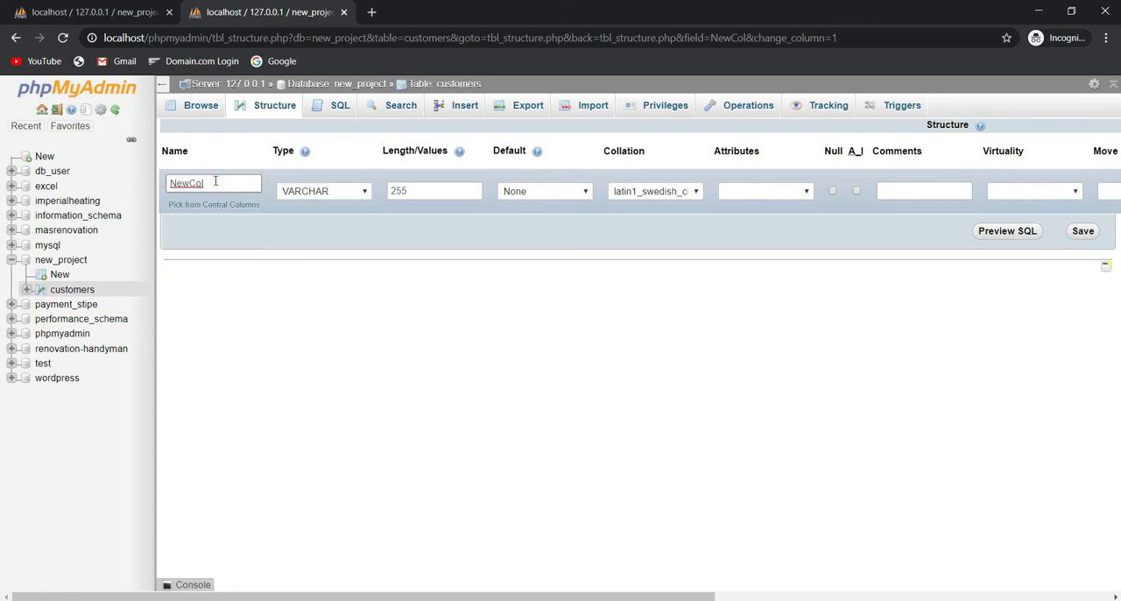
{"action": "type", "text": "2"}
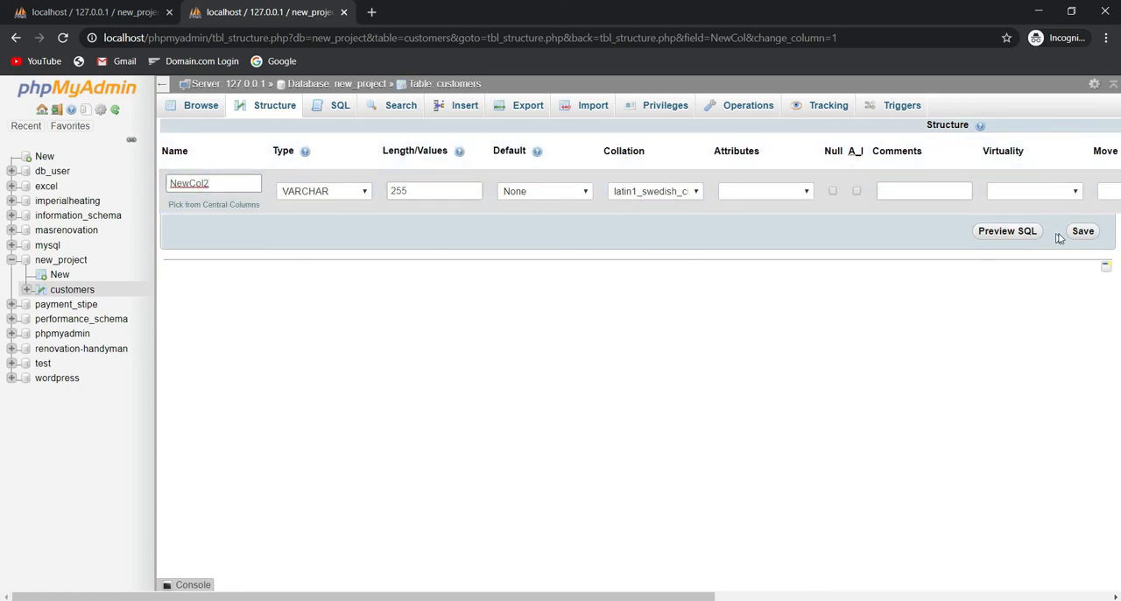
{"action": "left_click", "coordinate": [1082, 231]}
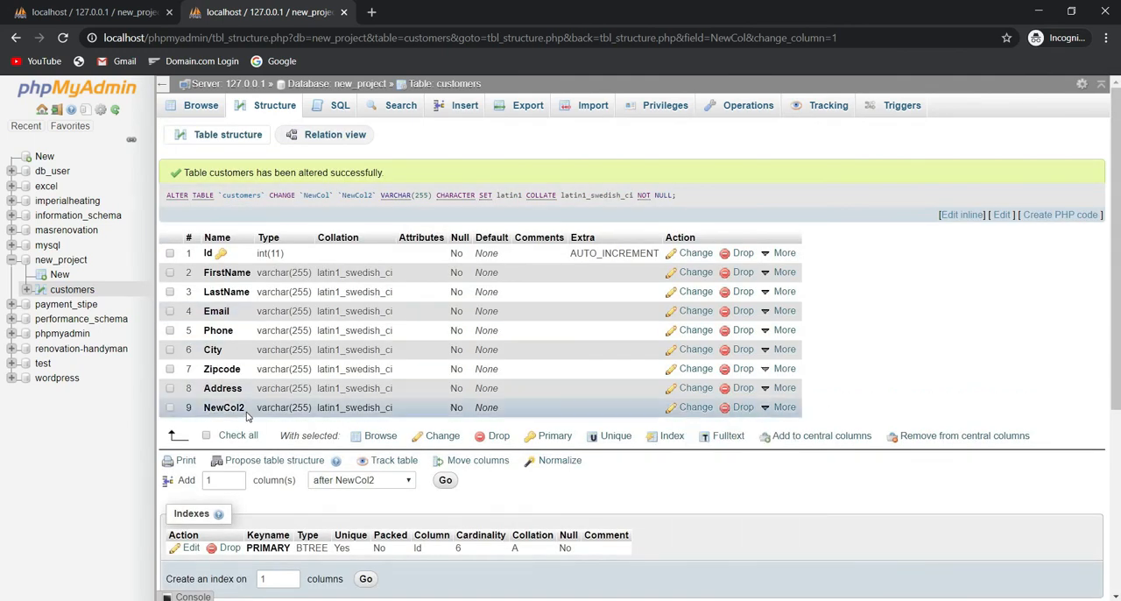
Drop the NewCol2 and Address columns from the customers table, confirming each deletion, and open the table's data
{"action": "left_click", "coordinate": [743, 408]}
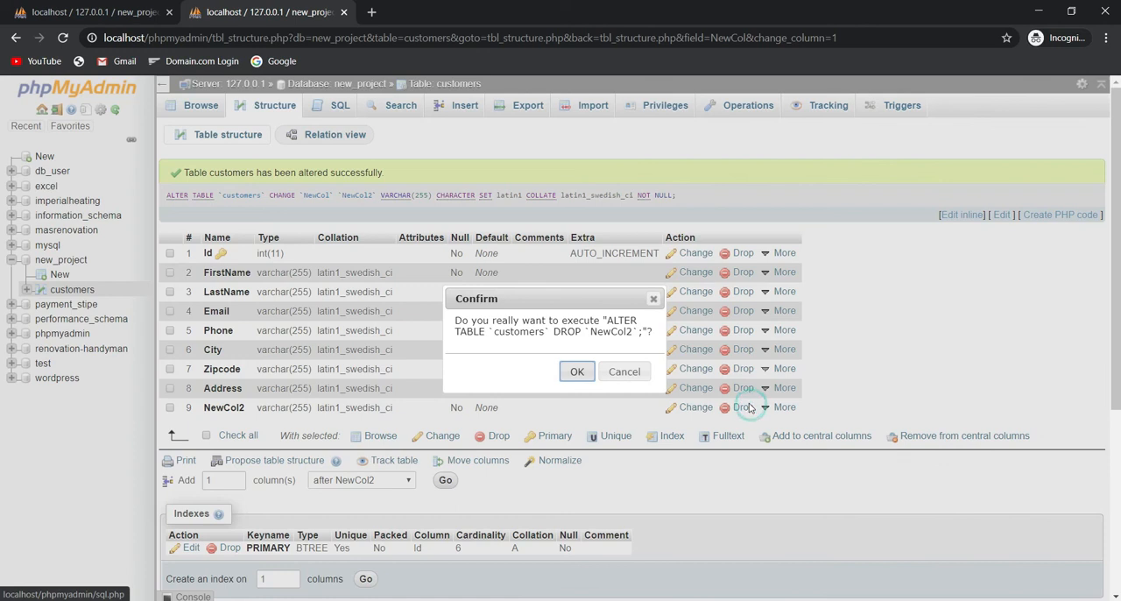
{"action": "left_click", "coordinate": [578, 372]}
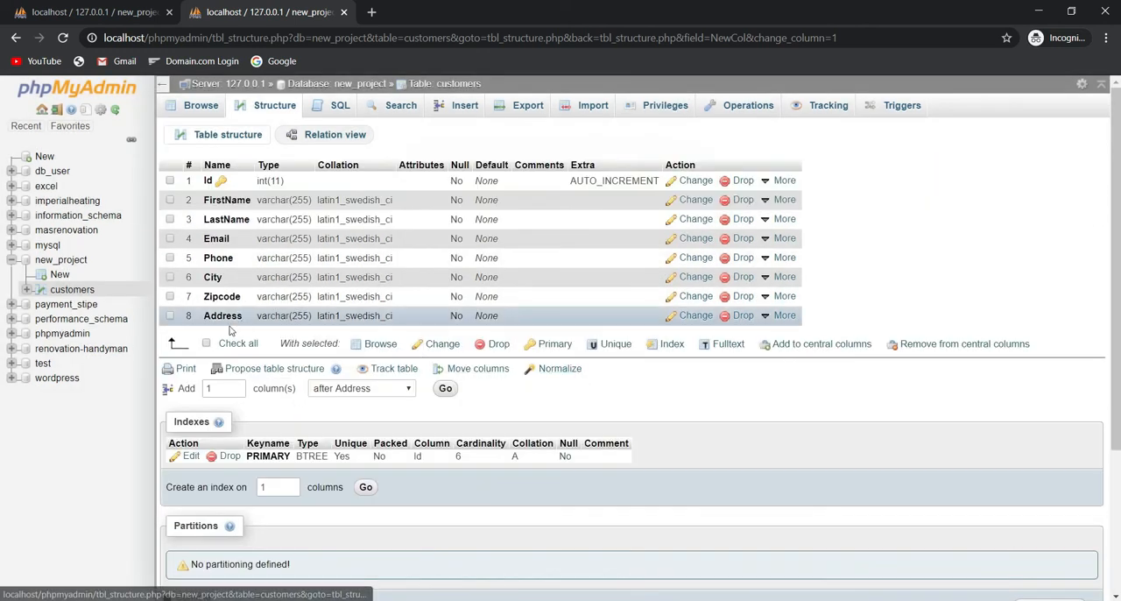
{"action": "left_click", "coordinate": [171, 316]}
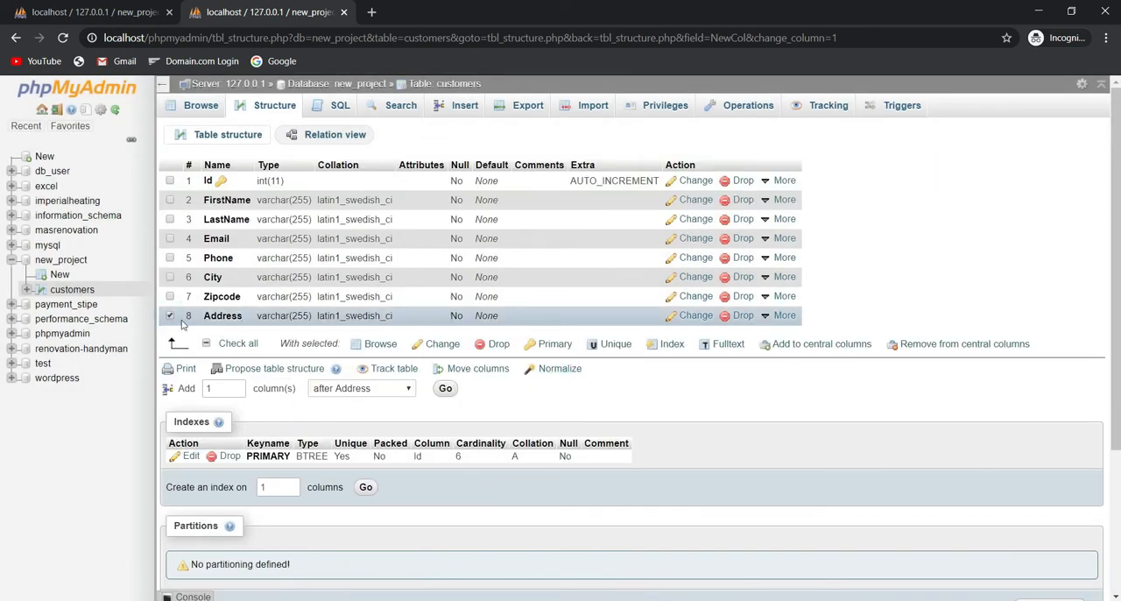
{"action": "left_click", "coordinate": [498, 345]}
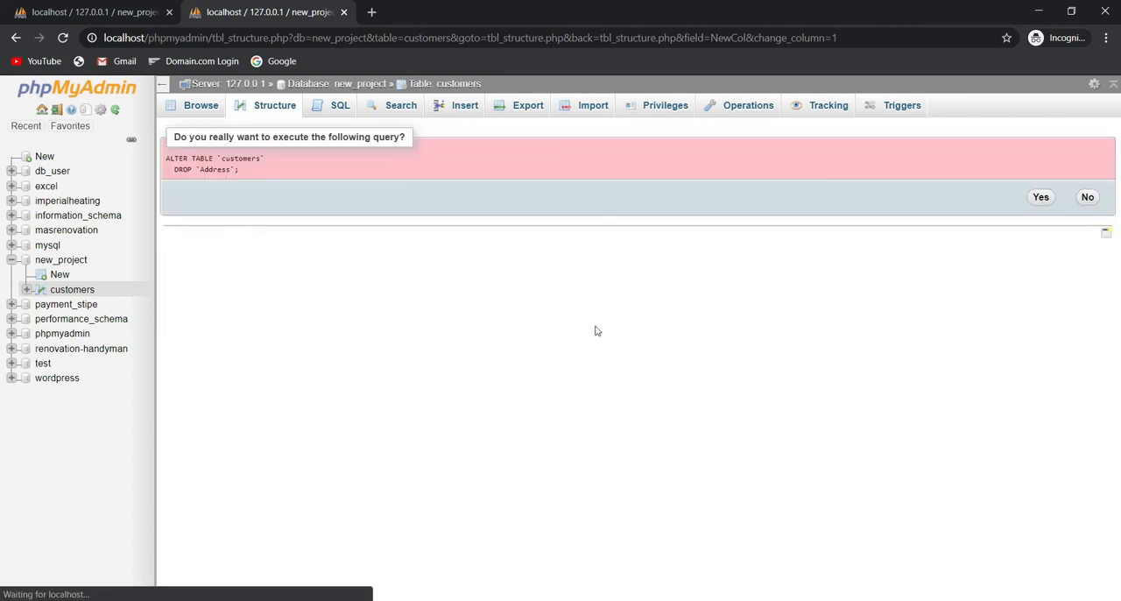
{"action": "left_click", "coordinate": [1042, 198]}
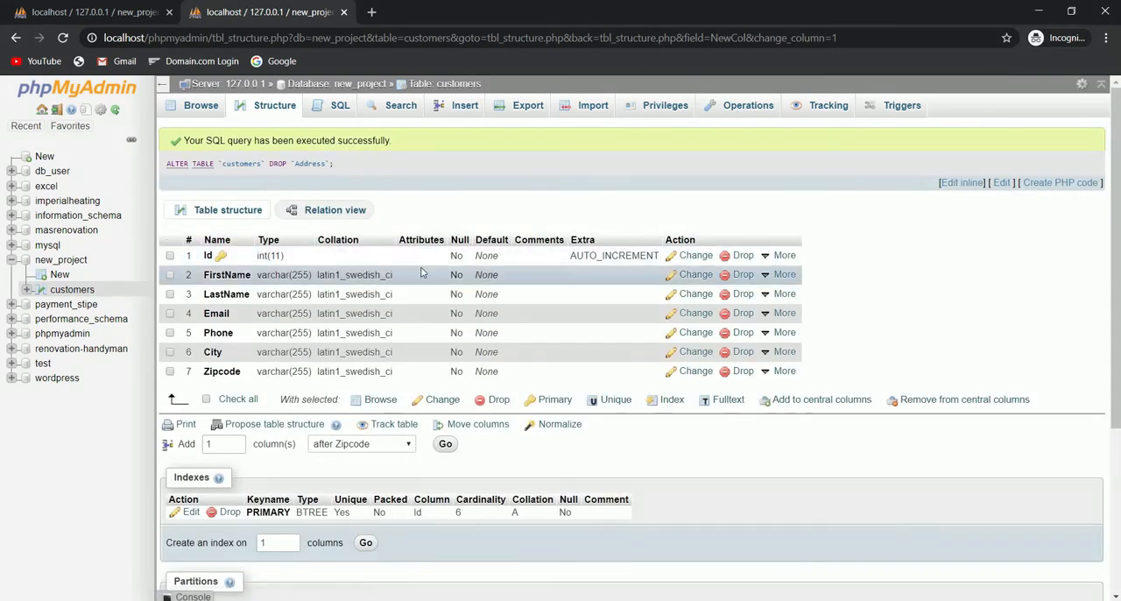
{"action": "left_click", "coordinate": [195, 107]}
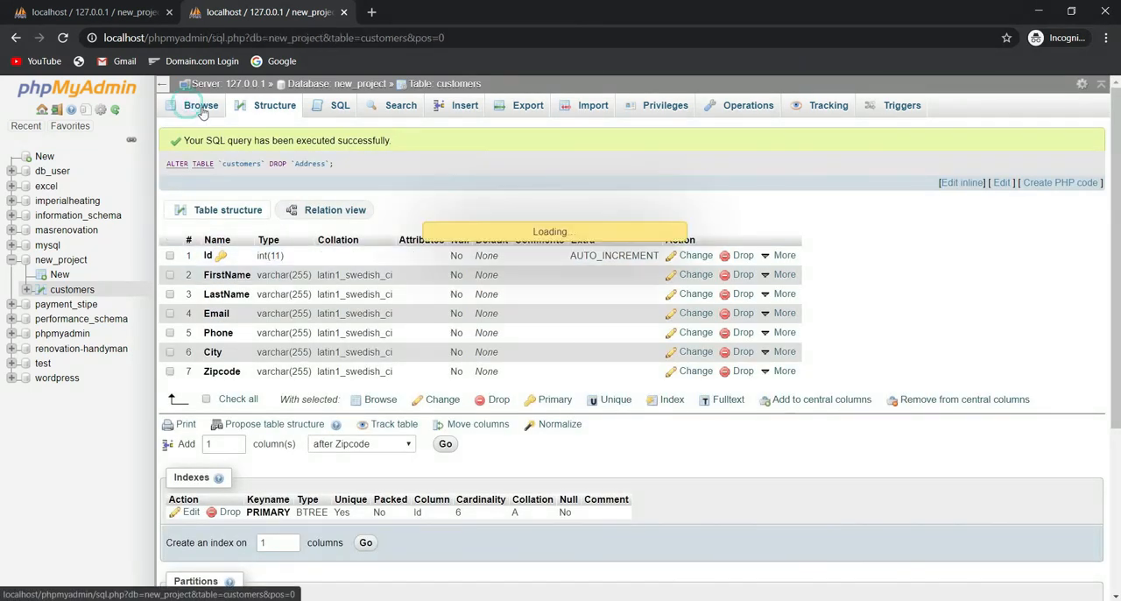